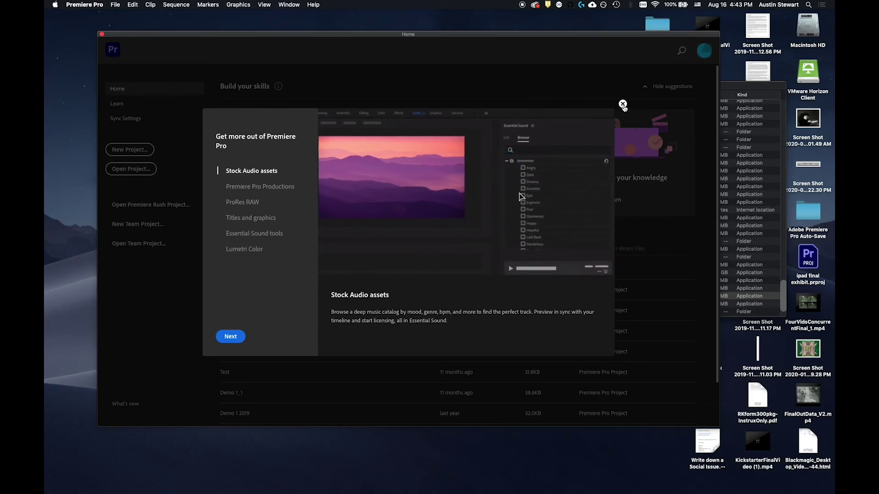
Dismiss the feature introduction on the Home screen and start a new project
left_click(623, 104)
left_click(427, 34)
left_click_drag(427, 34, 424, 34)
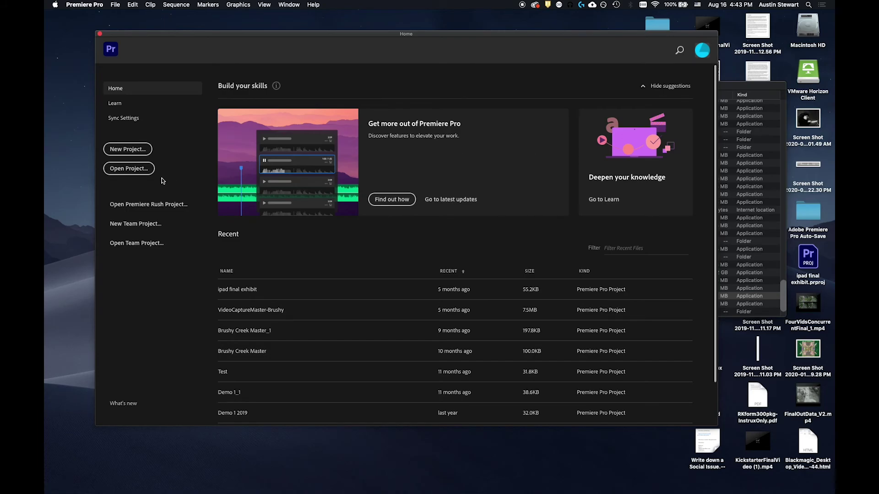
left_click(123, 150)
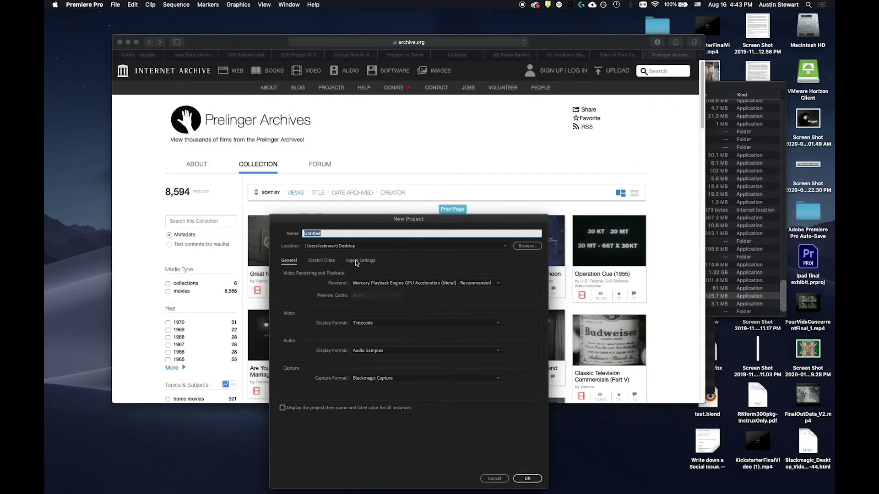
Set the new project's renderer to Mercury Playback Engine GPU Acceleration (Metal)
left_click_drag(379, 219, 391, 89)
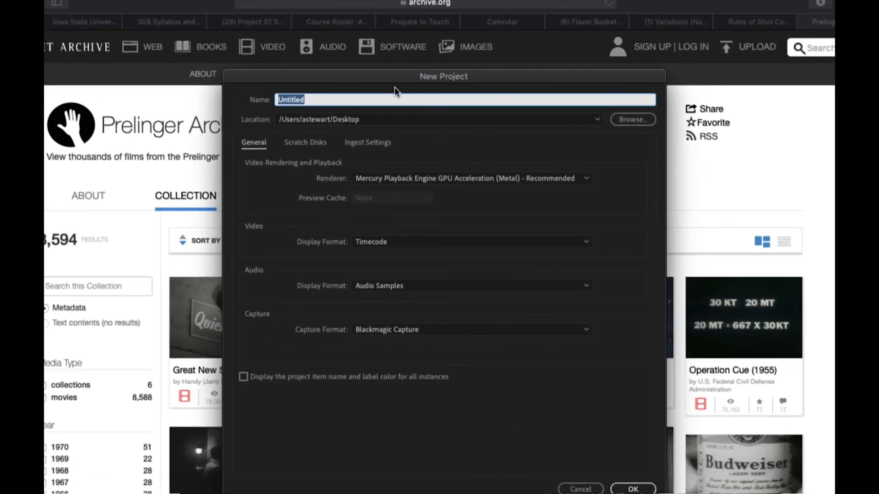
left_click_drag(394, 87, 392, 53)
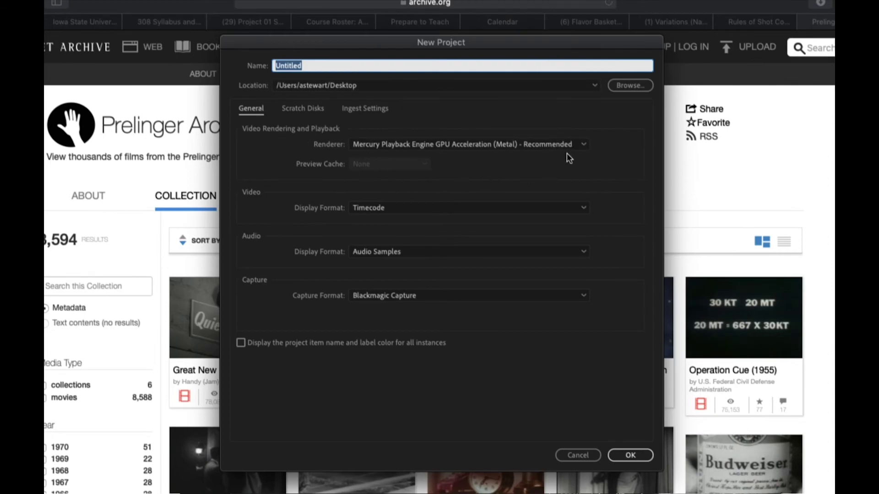
left_click(582, 145)
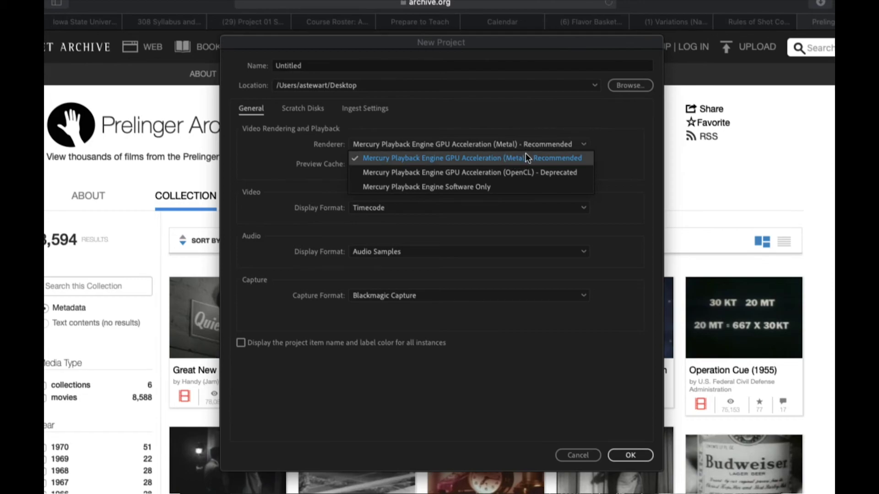
left_click(550, 157)
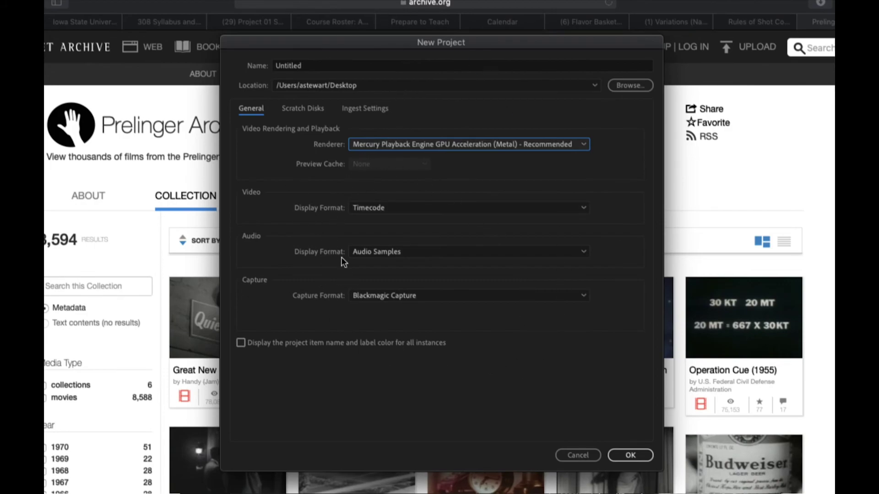
Name the project Tutorial 1, choose the Desktop as its location and create it
left_click(315, 65)
left_click_drag(312, 65, 240, 61)
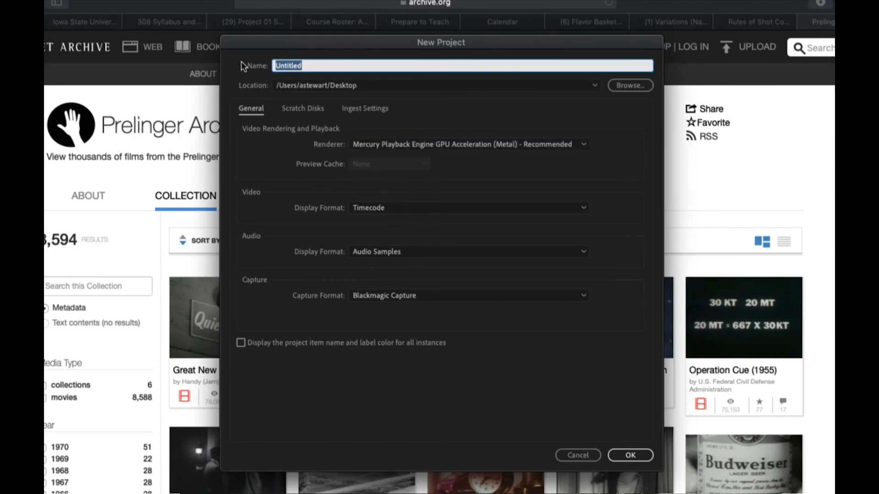
type("Tutoi")
key("BackSpace")
type("rial 1")
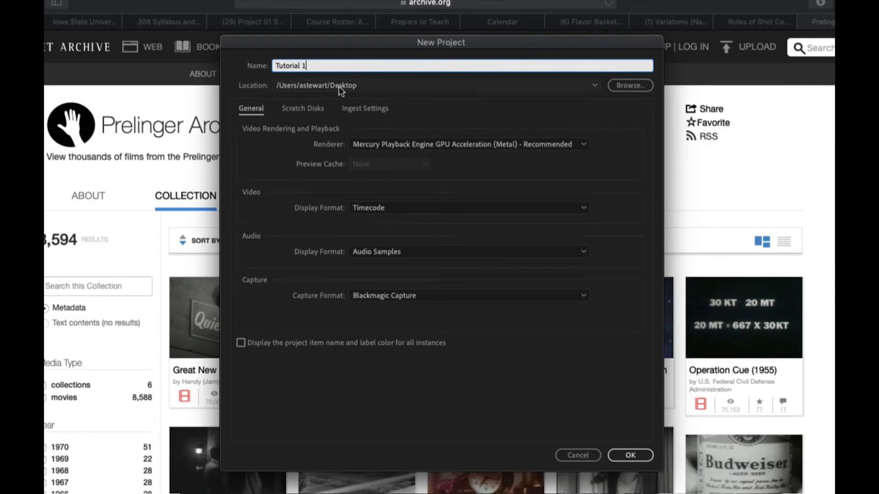
left_click(637, 84)
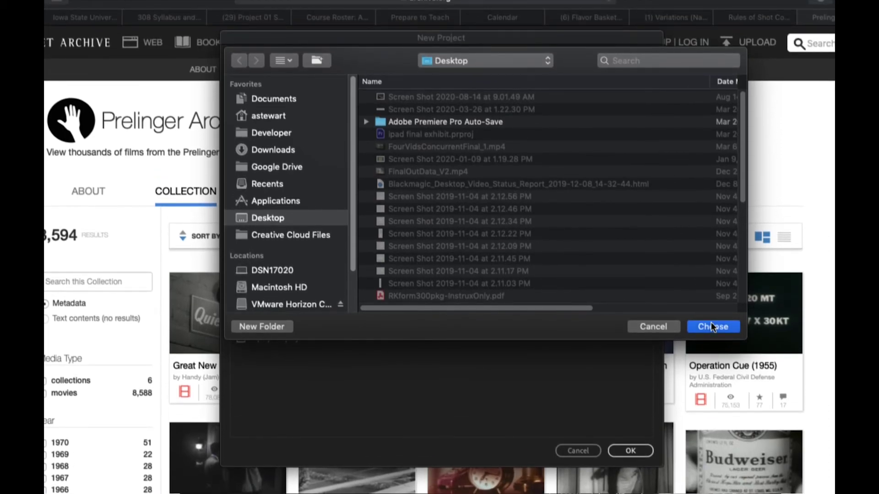
left_click(711, 326)
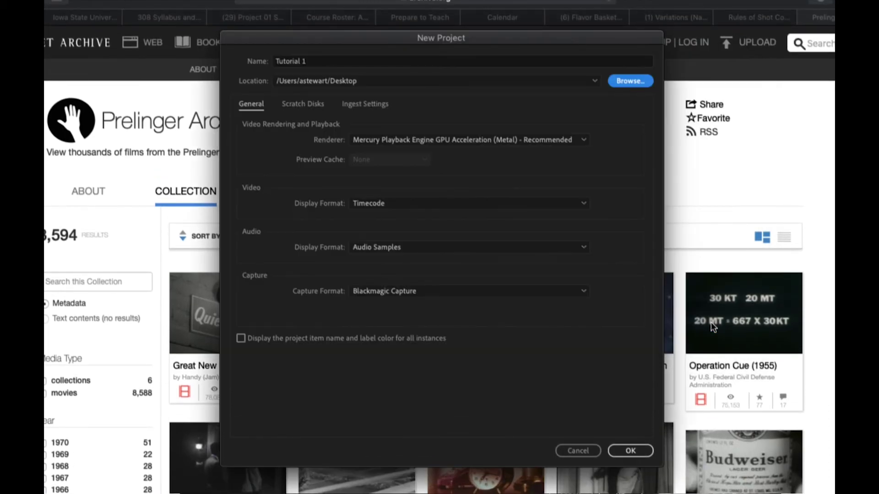
left_click(630, 451)
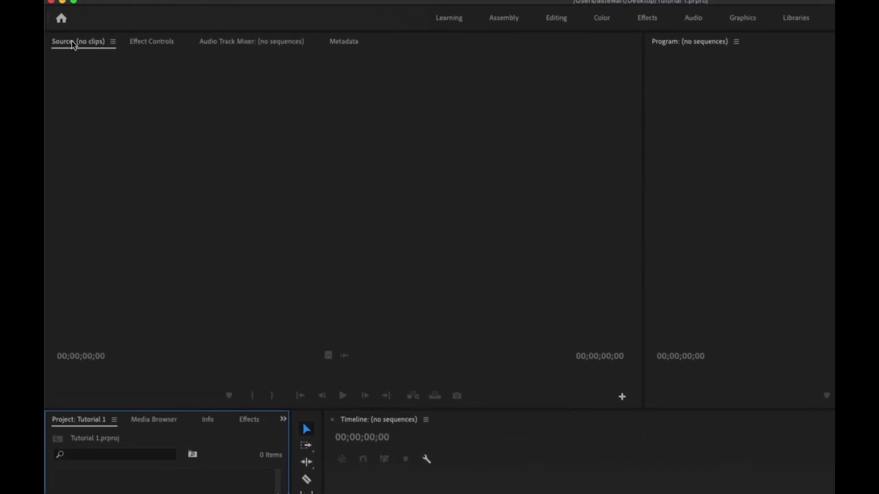
Look through the Effect Controls, Audio Track Mixer and Metadata panels, ending on the Source monitor
left_click(158, 44)
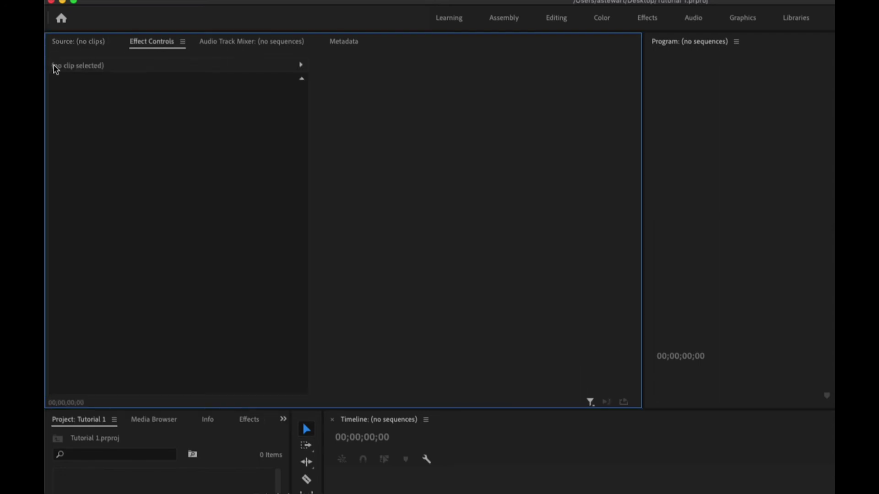
left_click(241, 43)
left_click(357, 44)
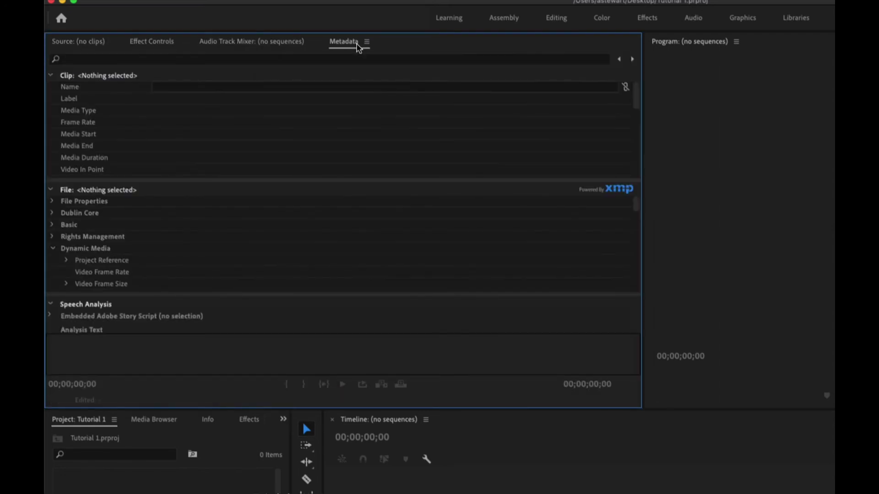
left_click(274, 46)
left_click(146, 45)
left_click(59, 44)
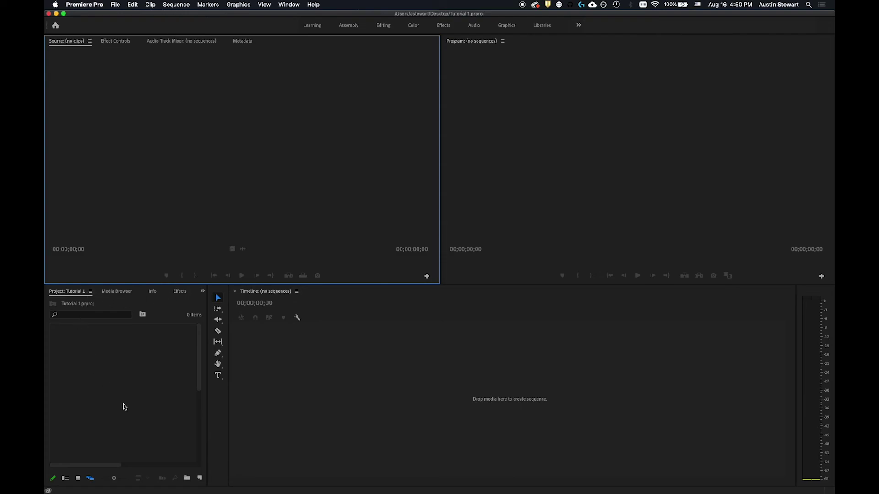
Examine the Effects panel, the list of panels grouped with the Project panel, and the Timeline panel's options
left_click(180, 291)
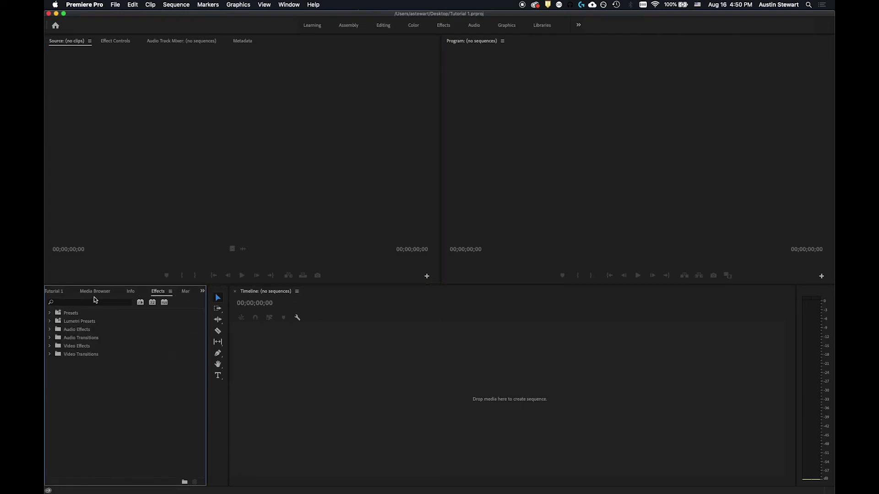
left_click(56, 292)
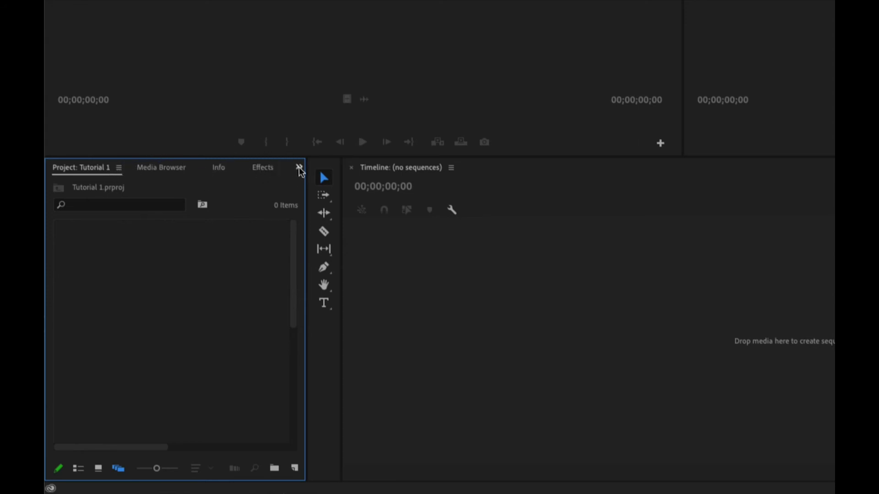
left_click(300, 168)
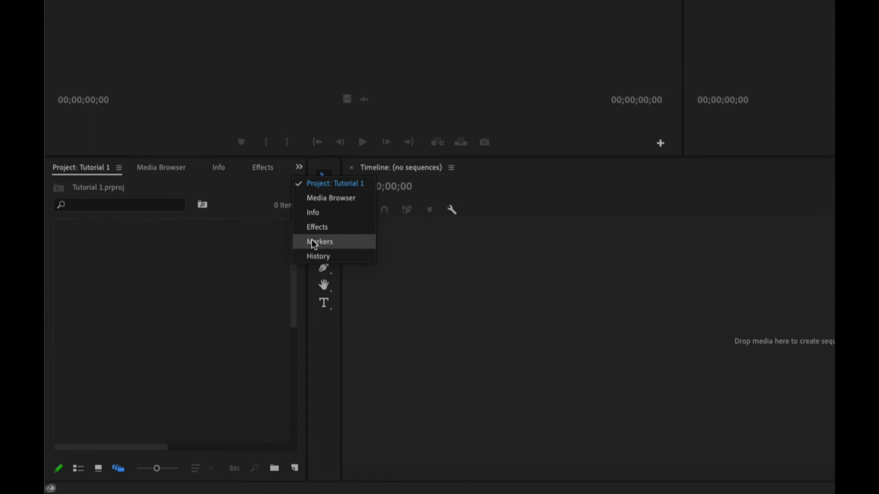
left_click(147, 308)
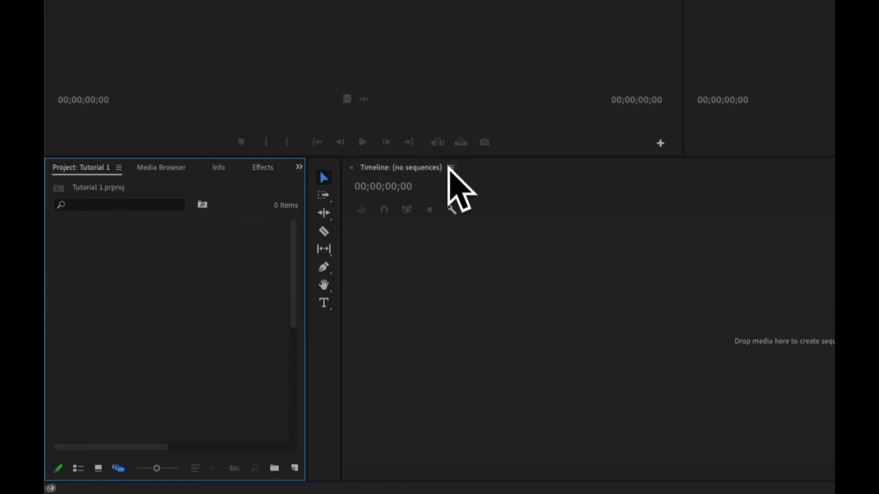
left_click(451, 167)
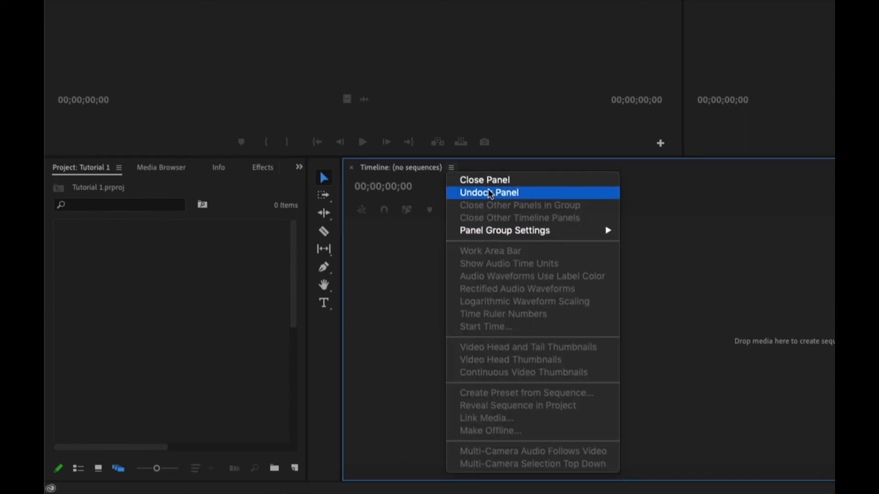
left_click(400, 257)
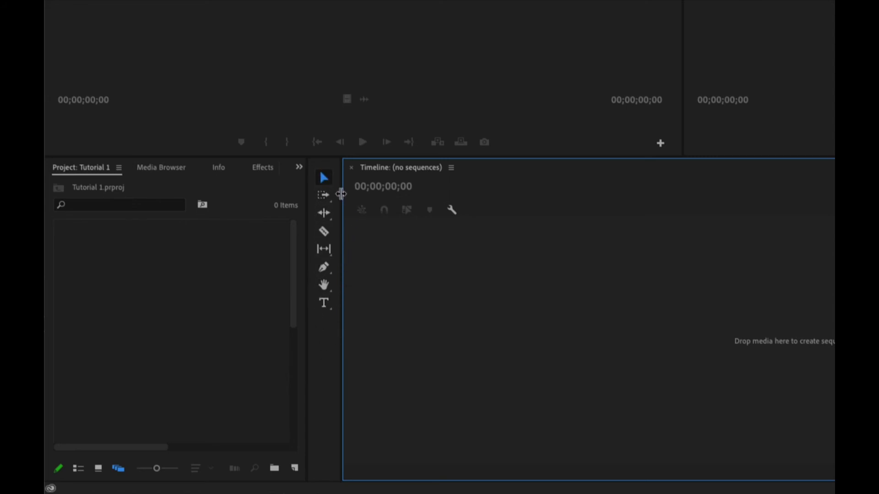
Widen the Project panel slightly and narrow the Timeline by moving the dividers between the panels
mouse_move(341, 194)
left_mouse_down()
mouse_move(471, 220)
mouse_move(346, 211)
left_mouse_up()
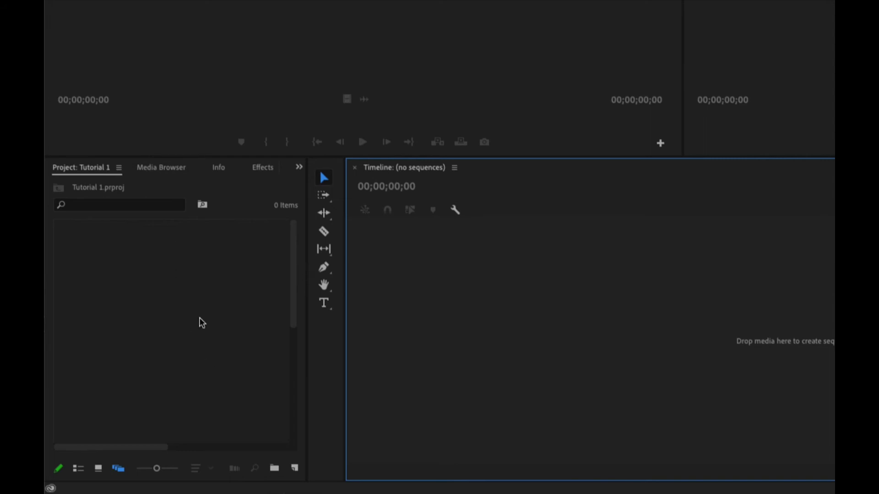
mouse_move(304, 251)
left_mouse_down()
mouse_move(473, 268)
mouse_move(304, 255)
mouse_move(320, 256)
left_mouse_up()
left_click_drag(510, 259, 351, 250)
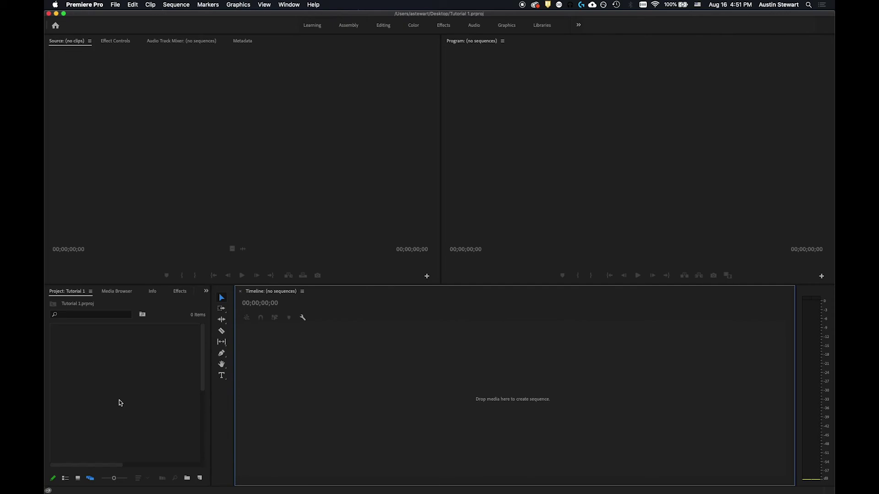
Switch to Safari, browse the films in the Prelinger Archives collection, and return to Premiere Pro
key("super+Tab")
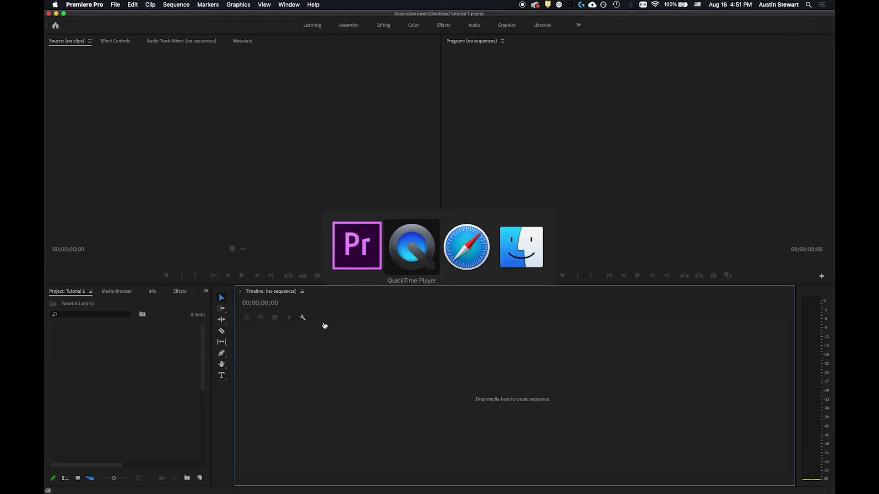
left_click(465, 248)
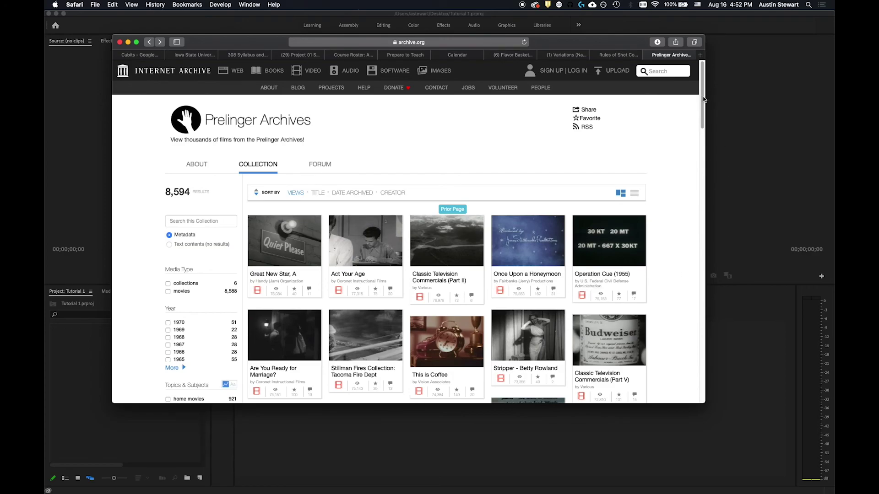
left_click_drag(702, 95, 684, 210)
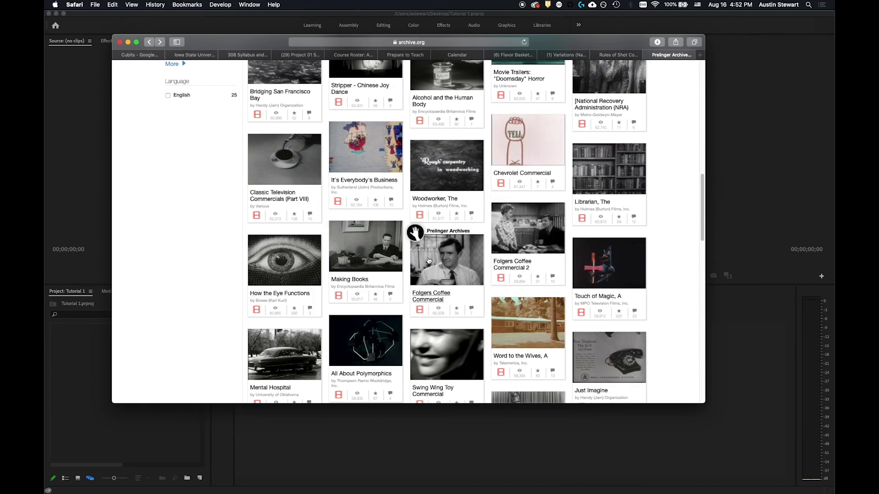
left_click_drag(699, 207, 700, 88)
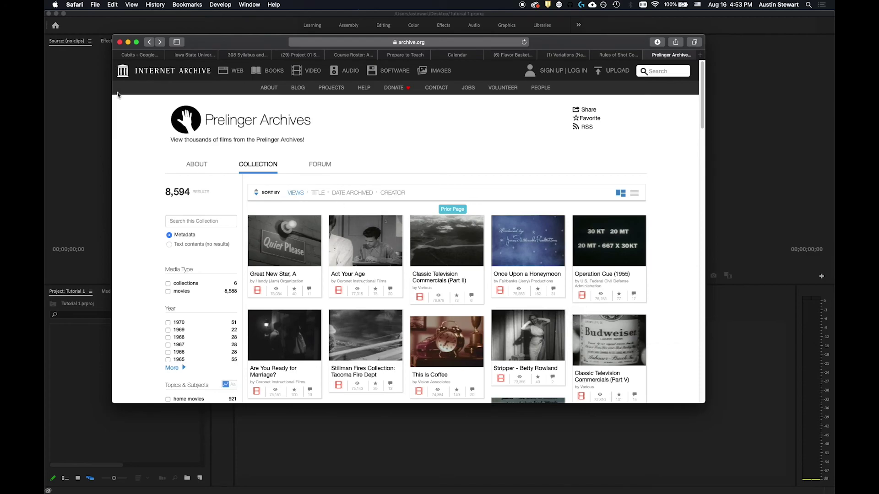
left_click(107, 28)
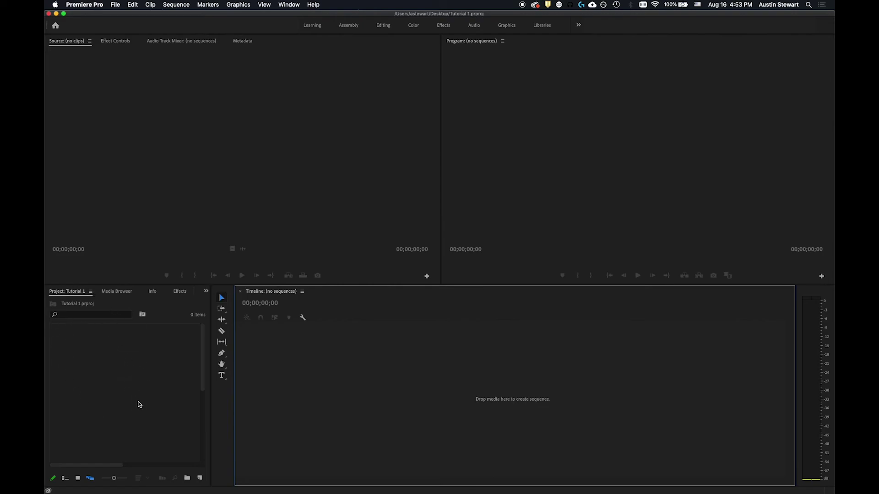
Go through the Project, Source, Timeline and Program panels in turn to review the editing layout
left_click(113, 404)
left_click(349, 384)
left_click(283, 204)
left_click(644, 142)
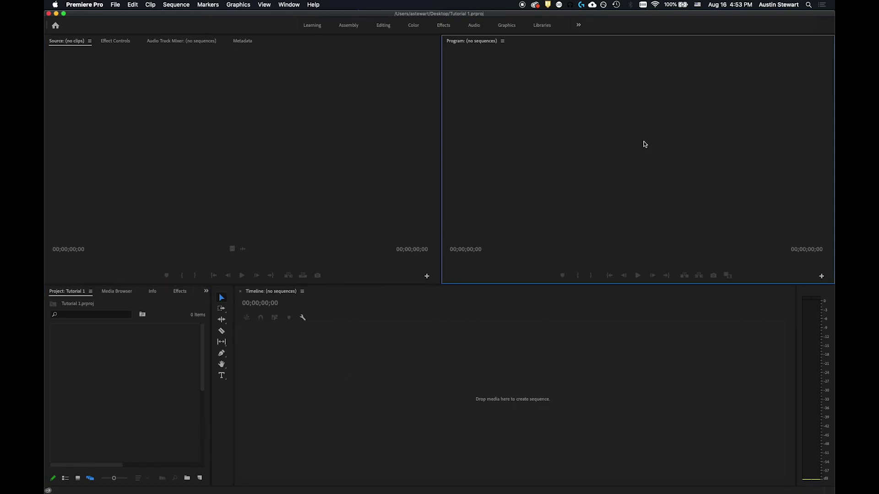
left_click(491, 334)
left_click(246, 130)
left_click(128, 372)
left_click(368, 402)
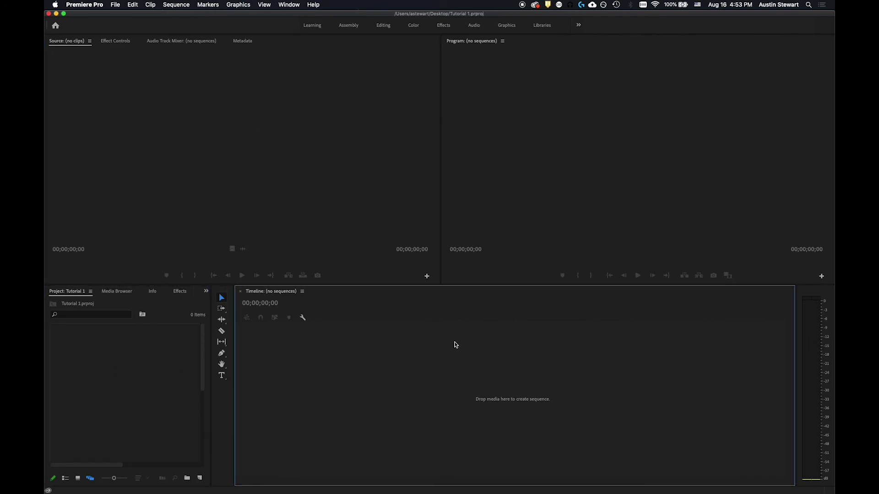
left_click(534, 175)
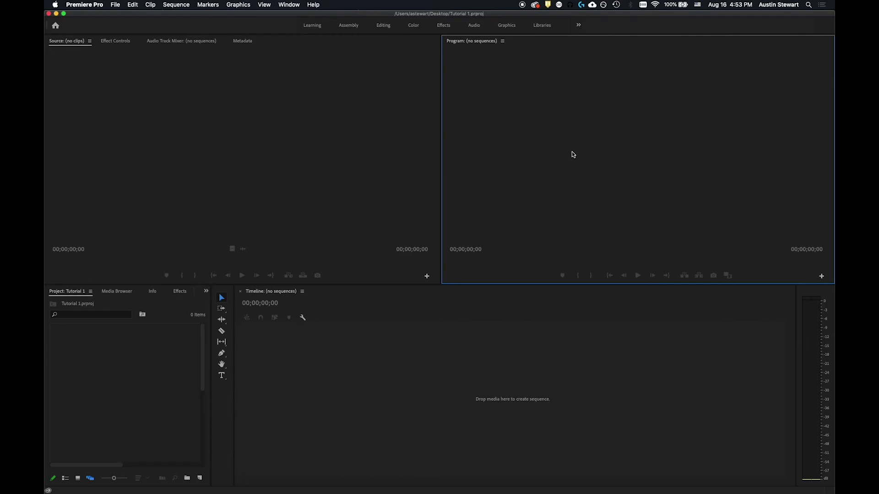
left_click(451, 366)
left_click(255, 143)
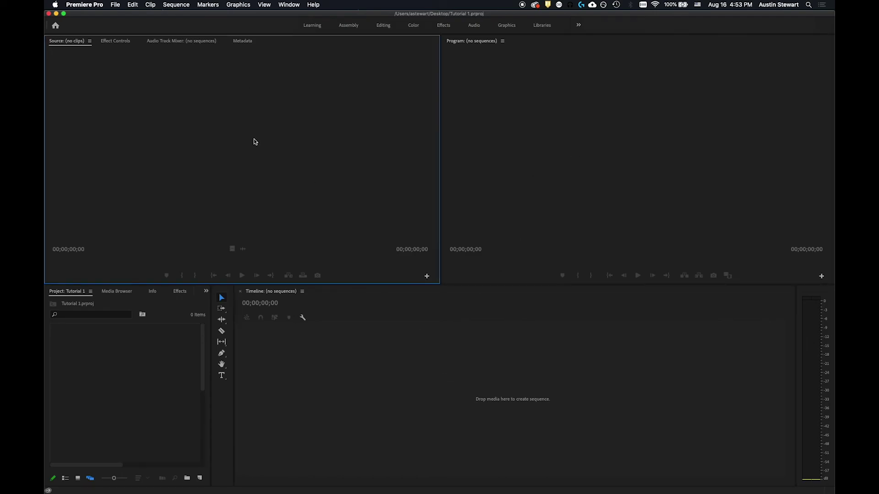
left_click(128, 414)
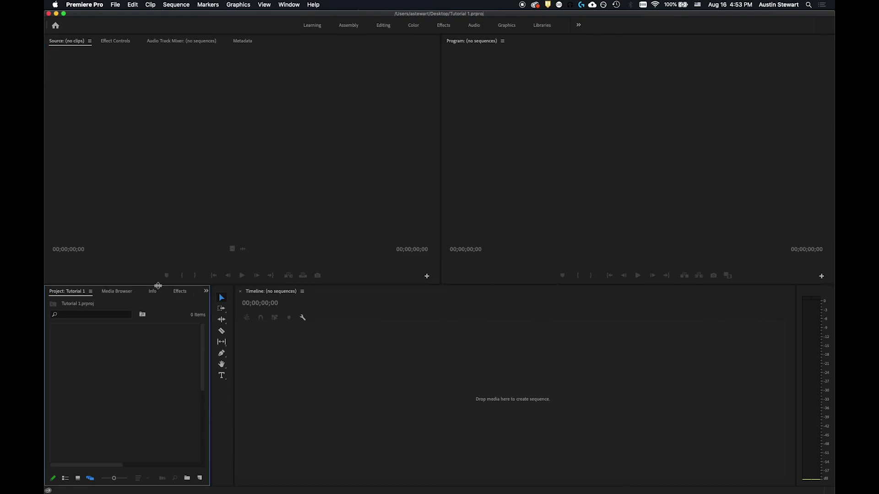
left_click(439, 350)
left_click(534, 164)
left_click(168, 193)
left_click(151, 396)
Import ThisisCo1961.mp4 from the Downloads folder into the project
double_click(115, 390)
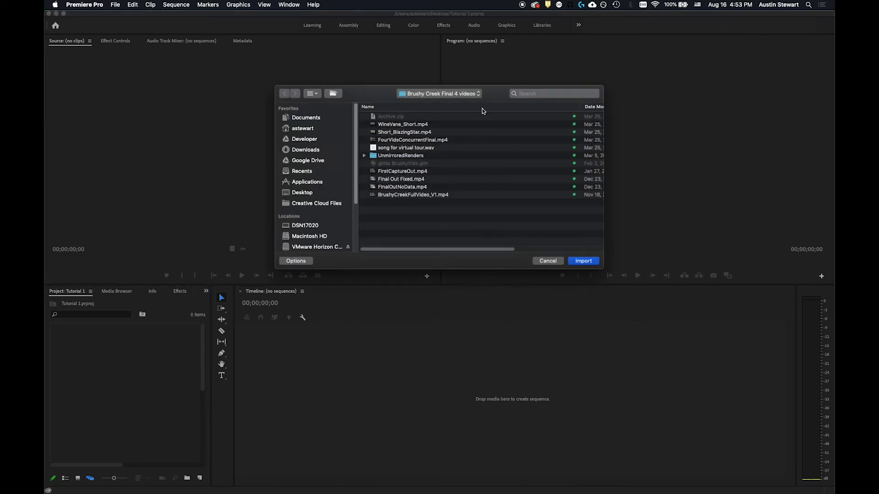
left_click(547, 262)
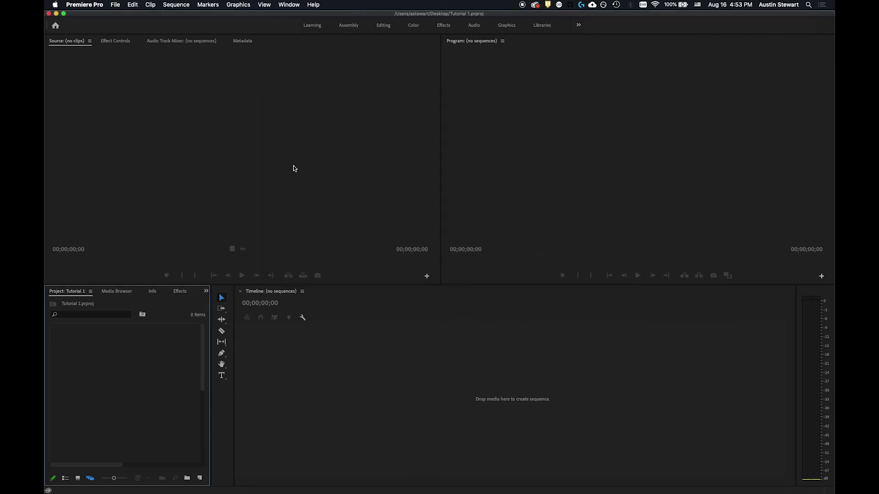
left_click(115, 5)
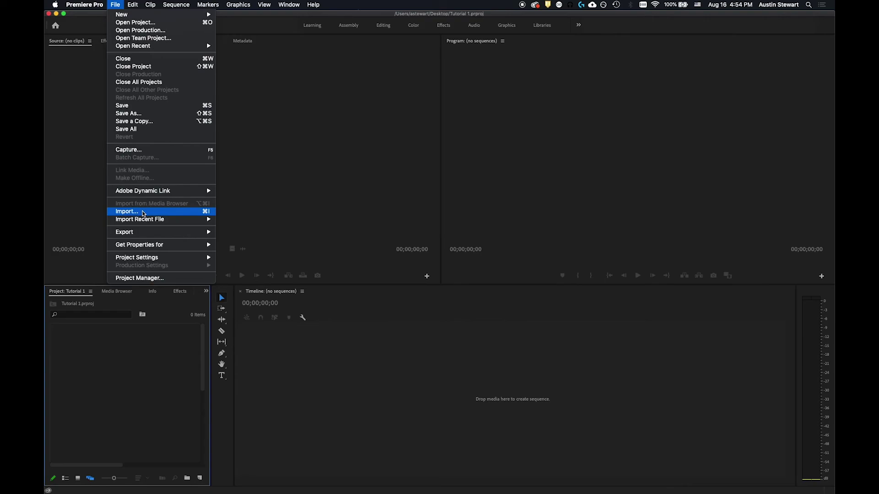
left_click(144, 213)
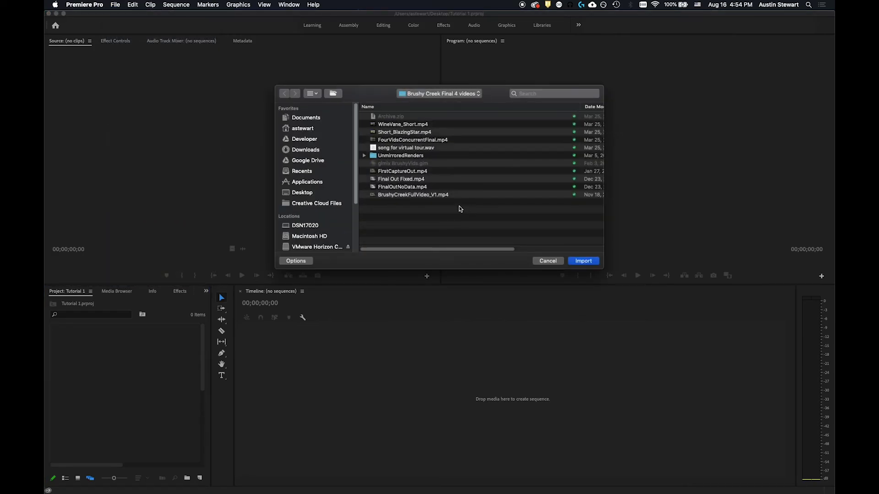
left_click(306, 151)
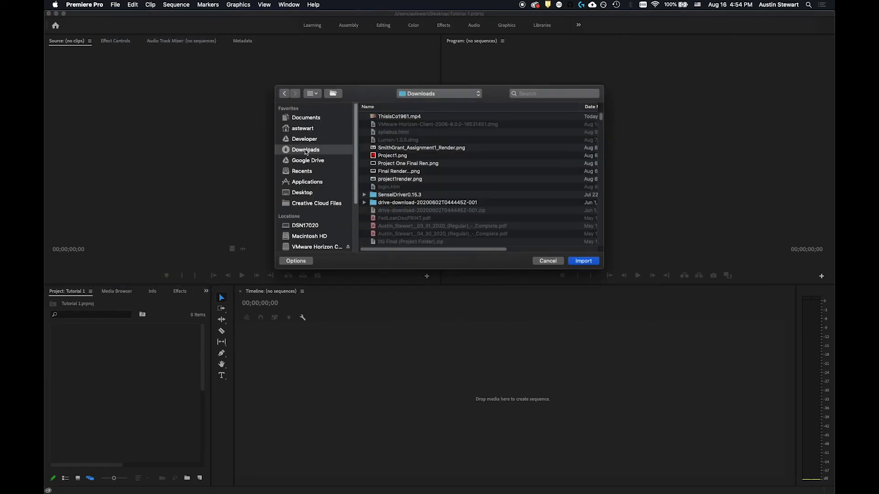
left_click(412, 118)
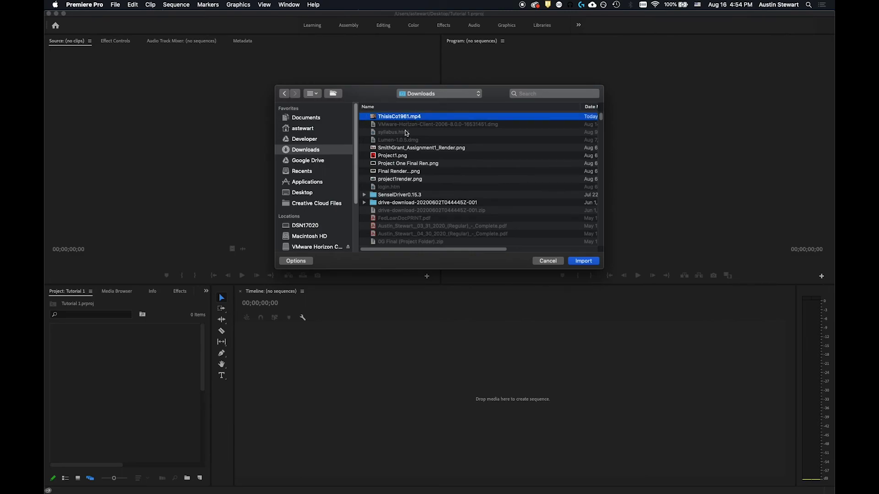
left_click(581, 261)
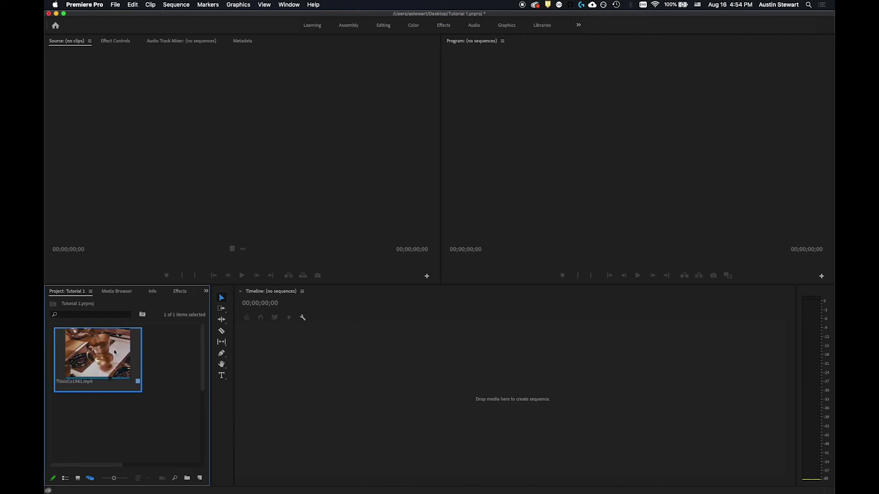
Load ThisisCo1961.mp4 into the Source monitor, skim through its footage, and mark an In point at 00:00:16:06
mouse_move(106, 378)
left_mouse_down()
mouse_move(80, 381)
mouse_move(105, 378)
left_mouse_up()
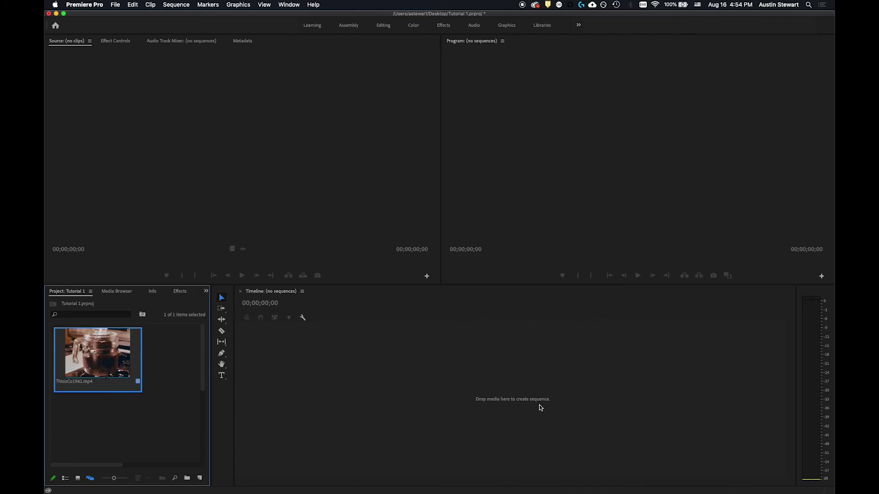
double_click(97, 352)
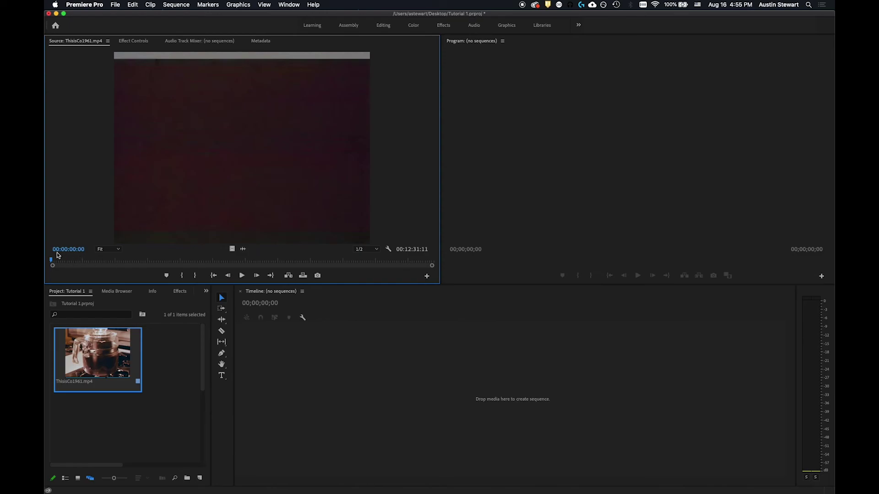
left_click_drag(52, 262, 240, 260)
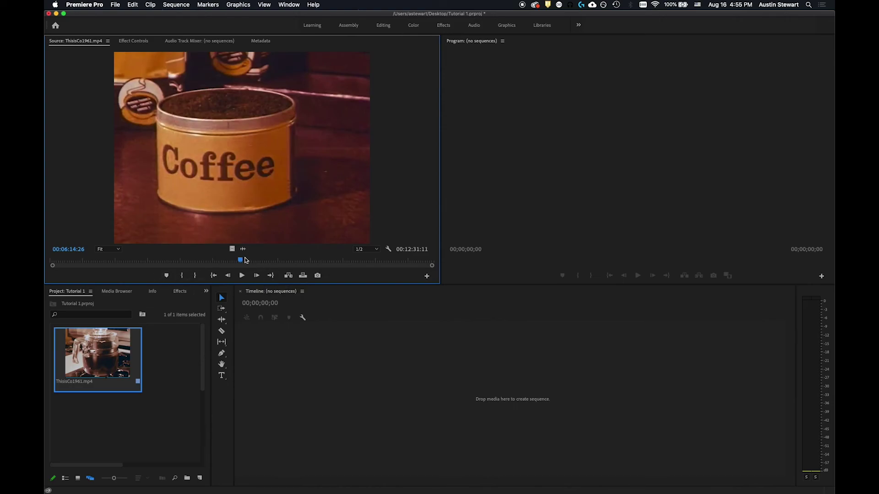
left_click_drag(240, 260, 283, 261)
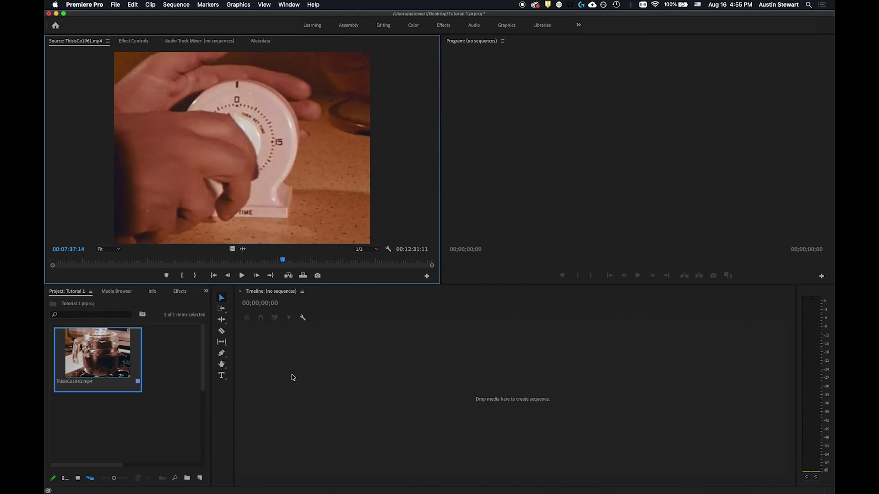
left_click_drag(282, 258, 147, 252)
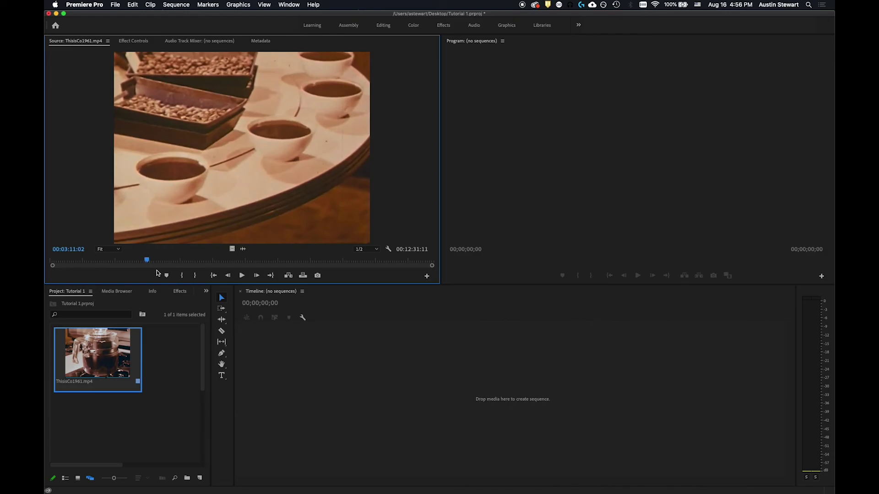
left_click_drag(147, 261, 58, 260)
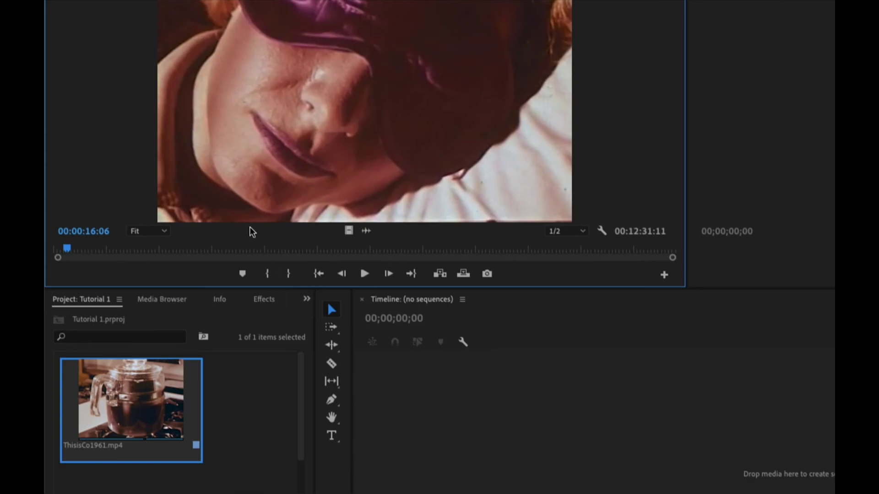
key("i")
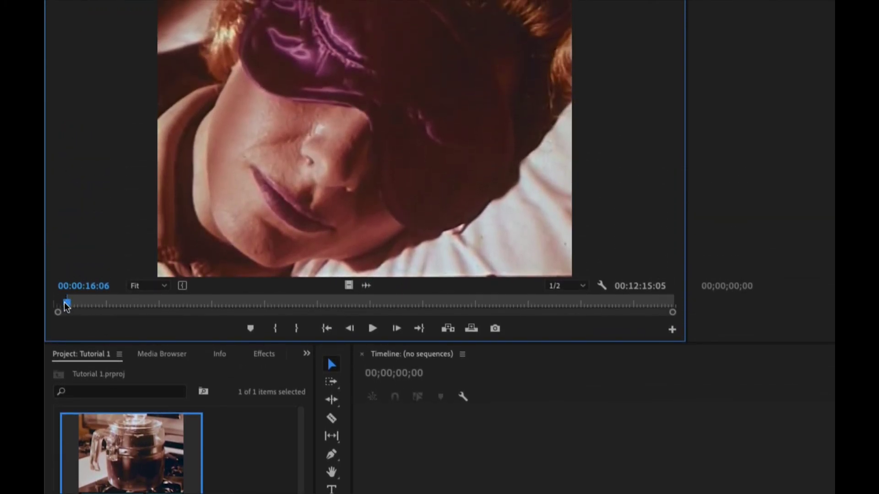
Advance to the last frame of the alarm clock shot and mark an Out point at 00:00:36:06
left_click_drag(67, 305, 83, 307)
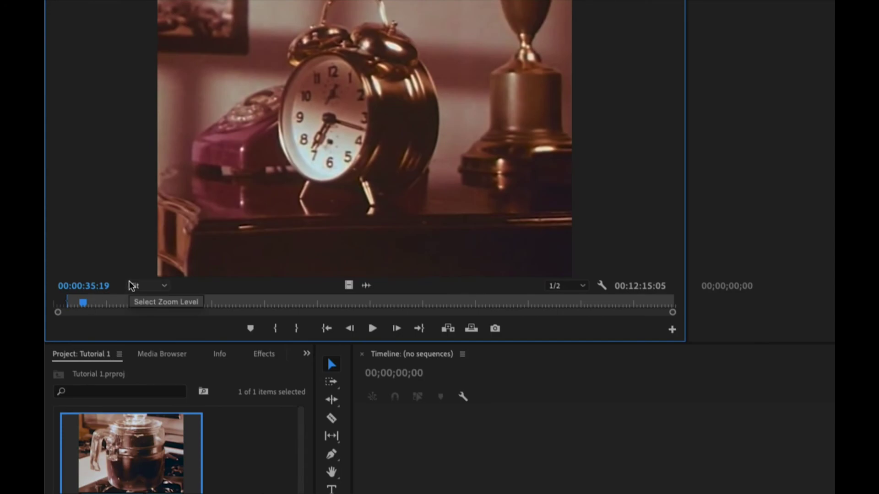
left_click(396, 329)
left_click(397, 329)
left_click(397, 329)
left_click(396, 329)
left_click(396, 329)
left_click(396, 329)
left_click(396, 329)
left_click(397, 329)
left_click(397, 329)
left_click(396, 329)
left_click(397, 329)
left_click(396, 329)
left_click(396, 329)
left_click(396, 329)
left_click(396, 329)
left_click(396, 329)
left_click(397, 329)
left_click(397, 329)
left_click(396, 329)
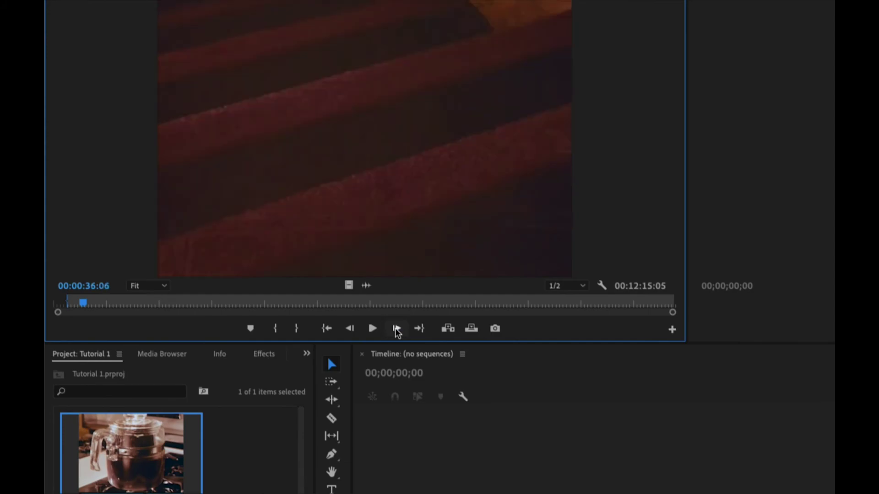
left_click(351, 329)
left_click(350, 329)
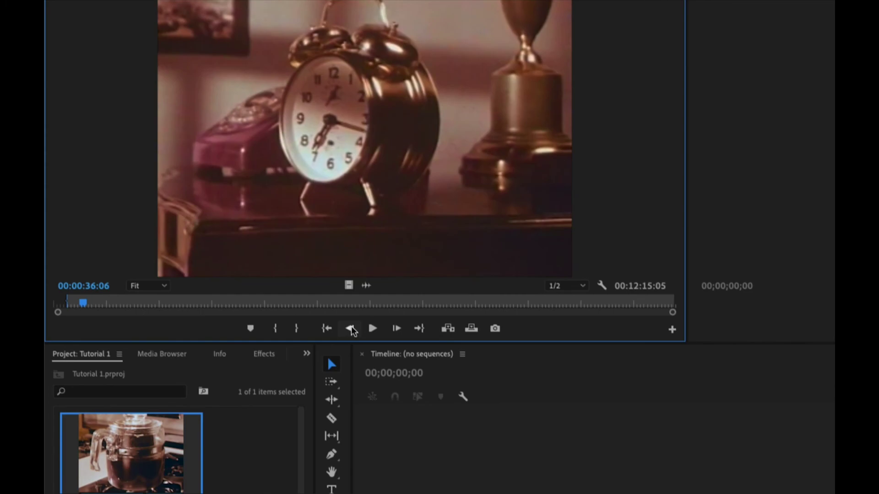
left_click(296, 331)
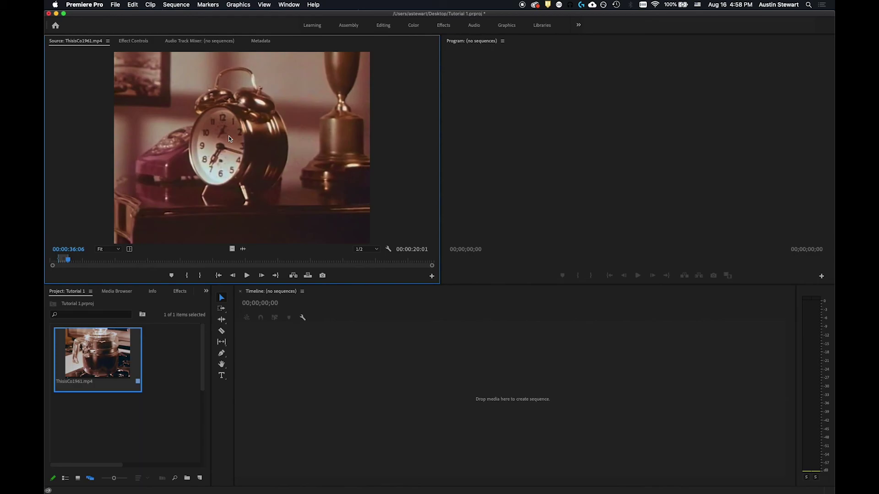
Create a sequence from the marked section by placing it in the empty Timeline, and view the Timeline maximized before restoring the layout
left_click_drag(230, 139, 414, 389)
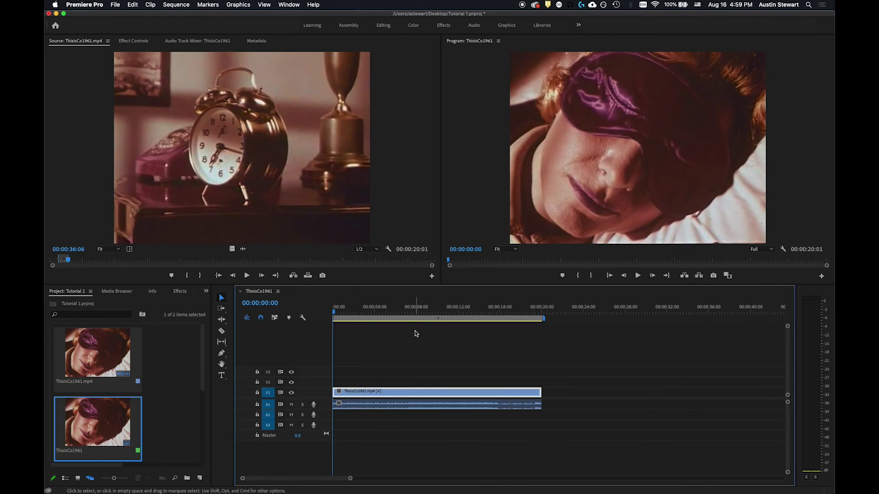
key("grave")
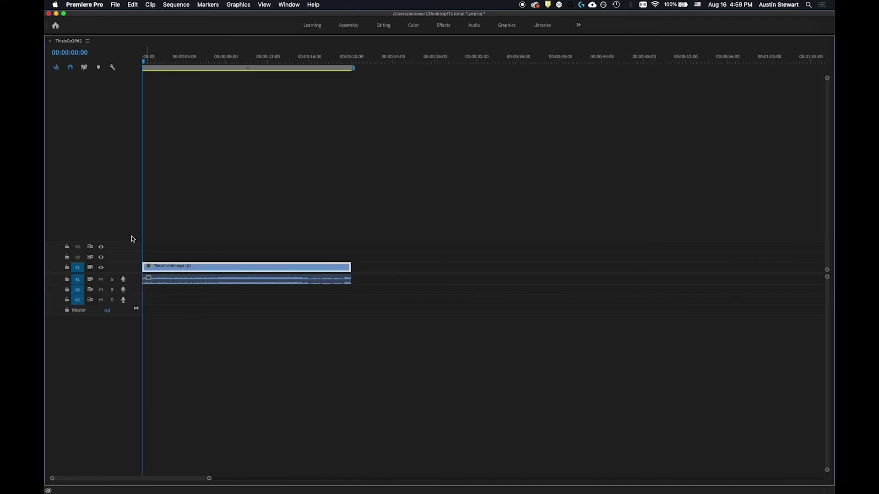
key("grave")
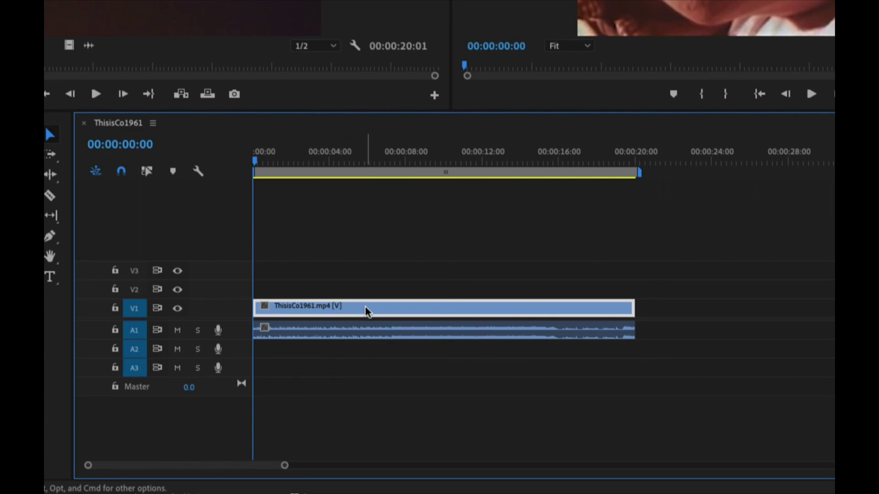
Turn on Linked Selection for the sequence and select the clip's video and audio together
mouse_move(365, 311)
left_mouse_down()
mouse_move(434, 315)
mouse_move(369, 311)
left_mouse_up()
left_click(147, 173)
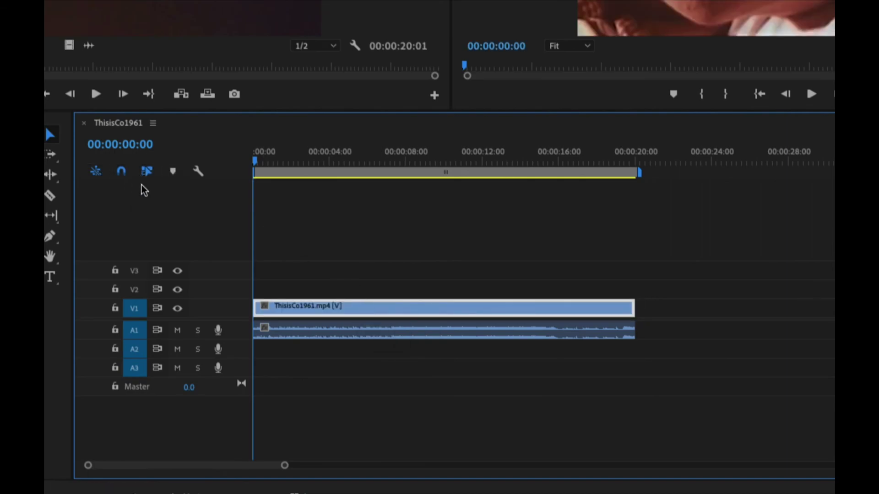
left_click(358, 402)
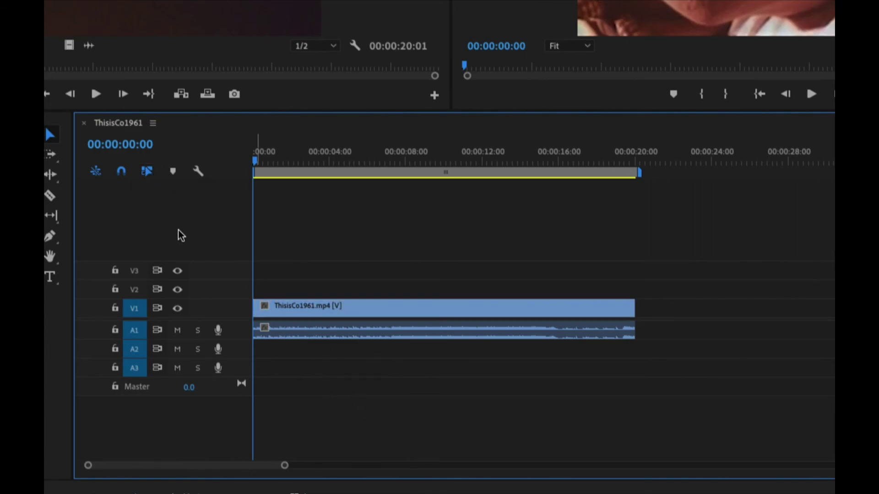
left_click(305, 322)
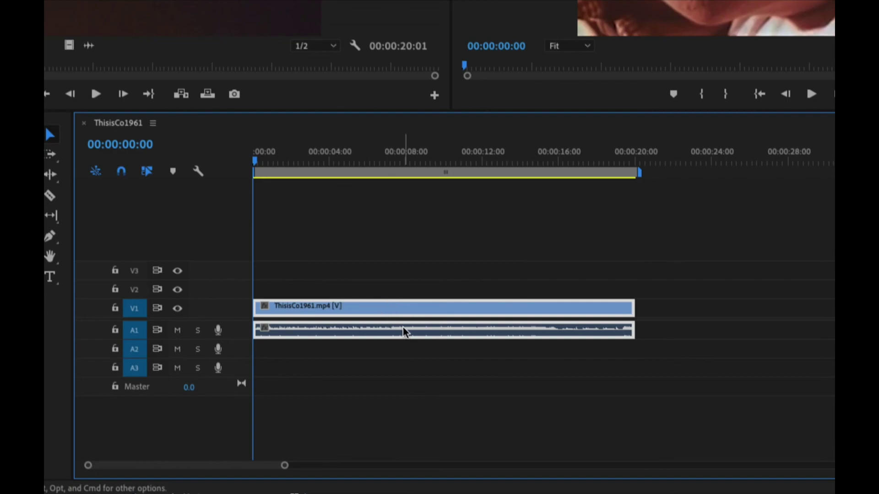
mouse_move(401, 316)
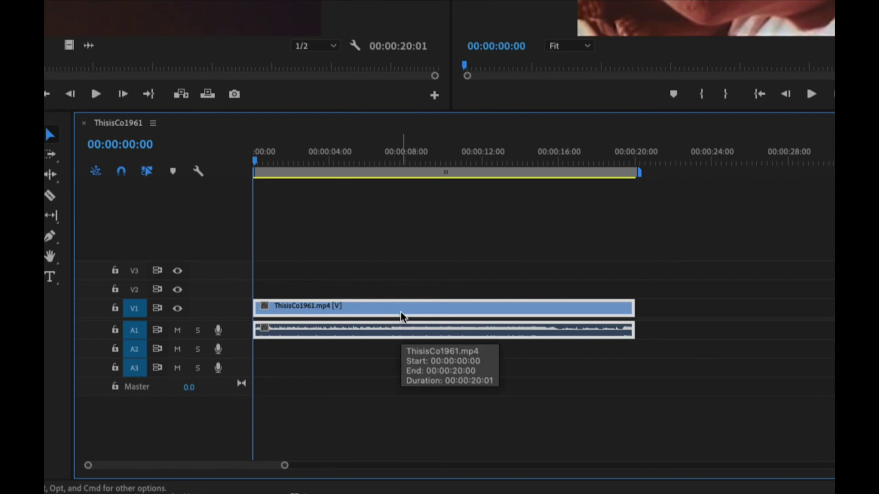
left_click(391, 289)
left_click(391, 307)
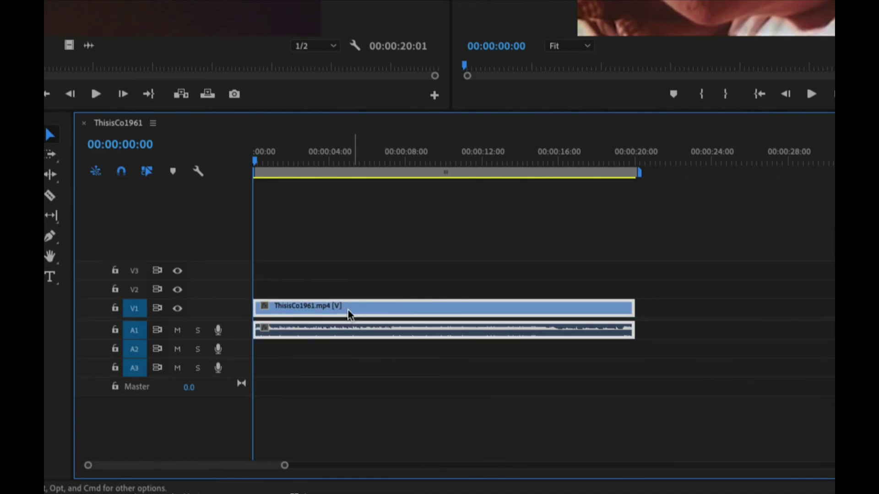
Turn Linked Selection off to select only the clip's video, and turn Linked Selection back on
left_click(147, 171)
left_click(369, 294)
left_click(365, 311)
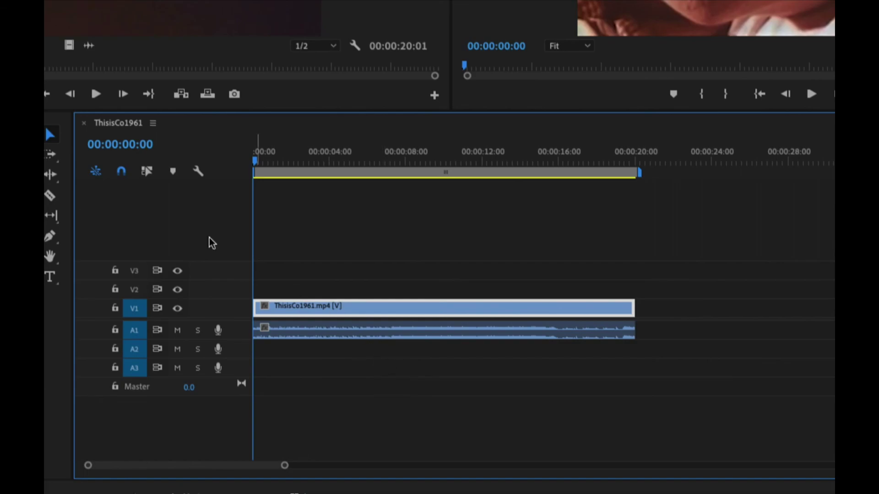
left_click(146, 172)
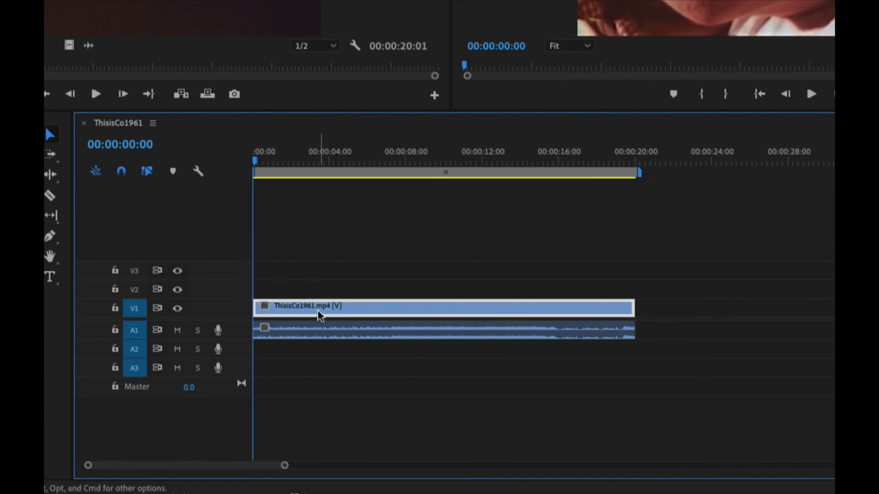
Scrub through the sequence with the Timeline playhead and stop at 00:00:19:03
mouse_move(255, 163)
left_mouse_down()
mouse_move(285, 162)
mouse_move(254, 161)
left_mouse_up()
left_click_drag(253, 161, 626, 175)
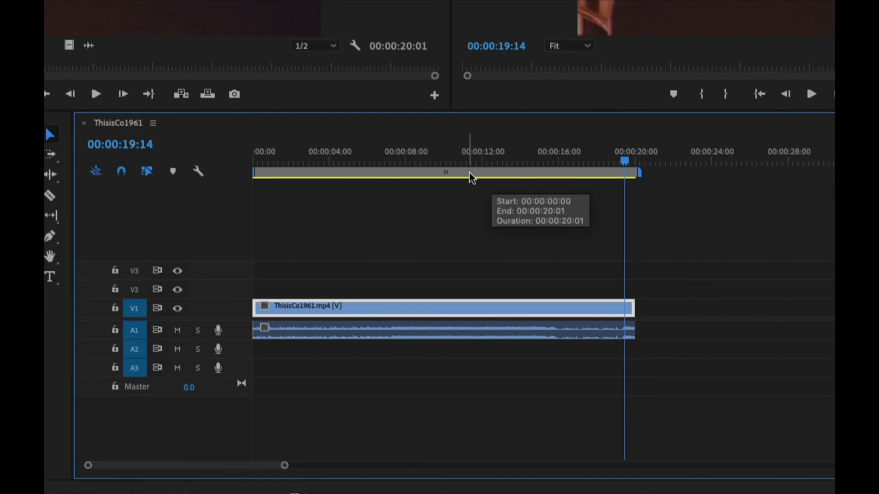
mouse_move(631, 165)
left_mouse_down()
mouse_move(735, 165)
mouse_move(621, 168)
left_mouse_up()
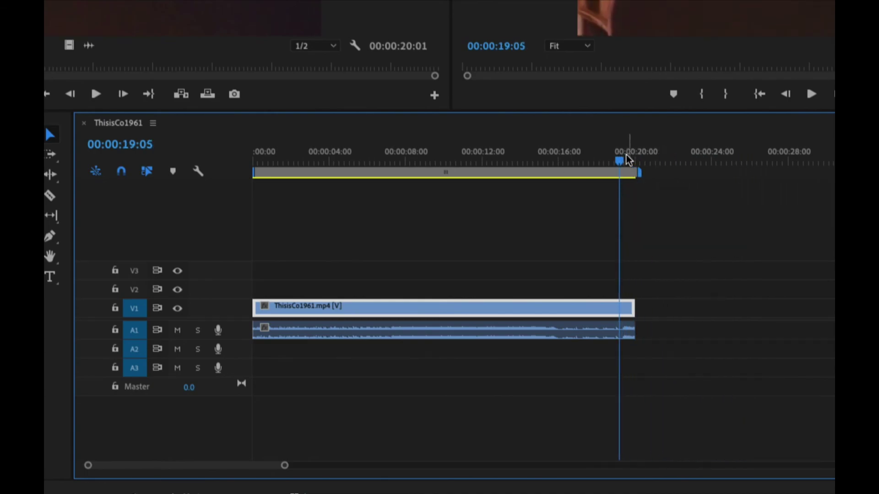
mouse_move(620, 161)
left_mouse_down()
mouse_move(636, 163)
mouse_move(618, 163)
left_mouse_up()
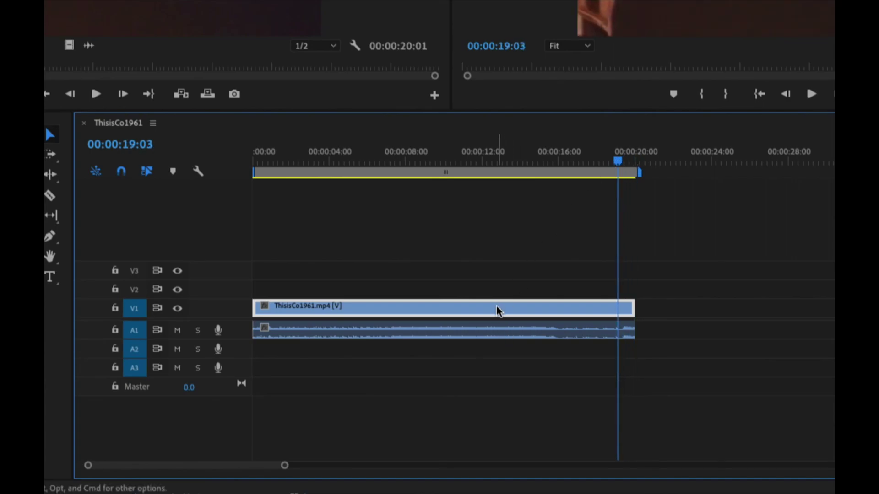
Try shifting the linked clip about 4 seconds later in the Timeline, and return it to the sequence start each time
left_click_drag(497, 312, 569, 314)
key("super+z")
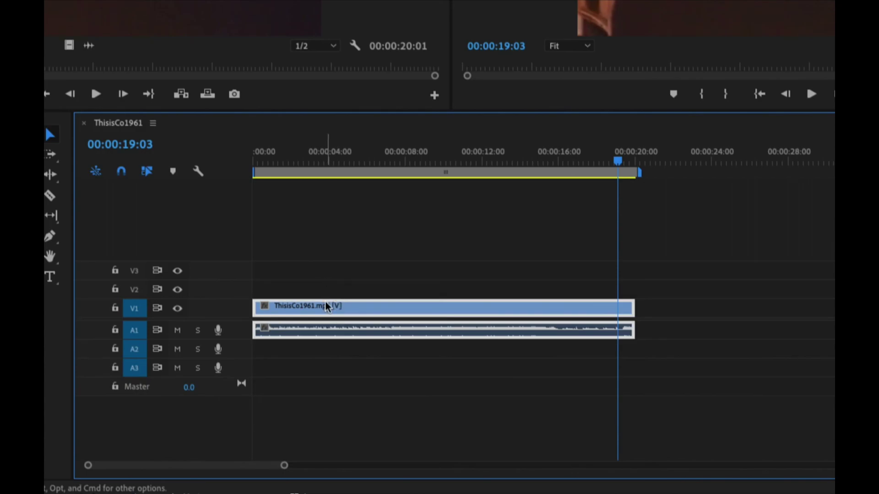
left_click_drag(282, 304, 363, 308)
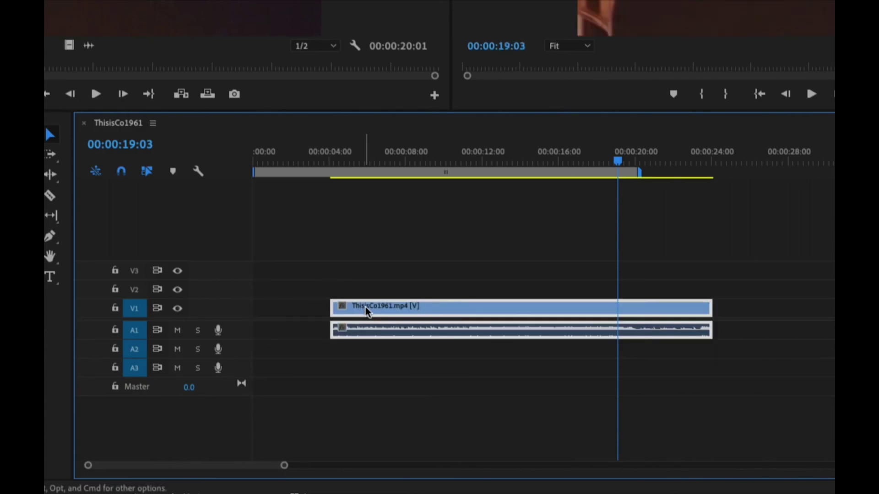
left_click_drag(490, 314, 417, 312)
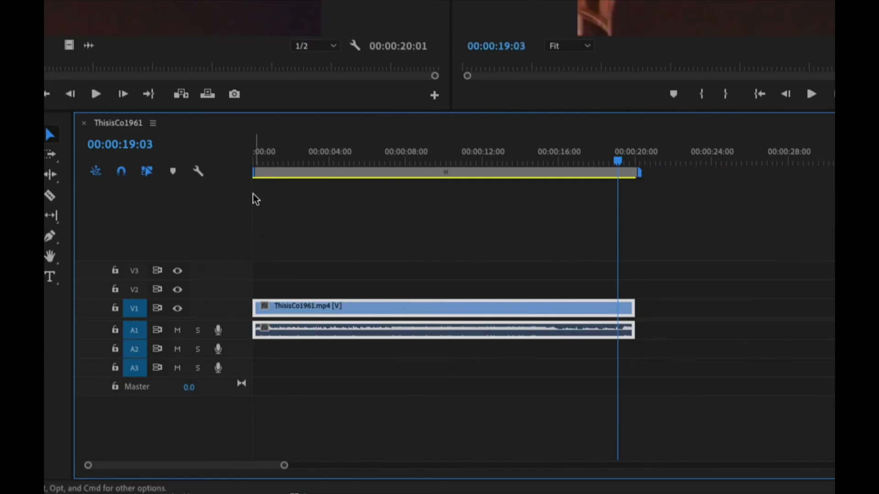
Move the Timeline playhead to 00:00:07:29
left_click_drag(619, 161, 406, 161)
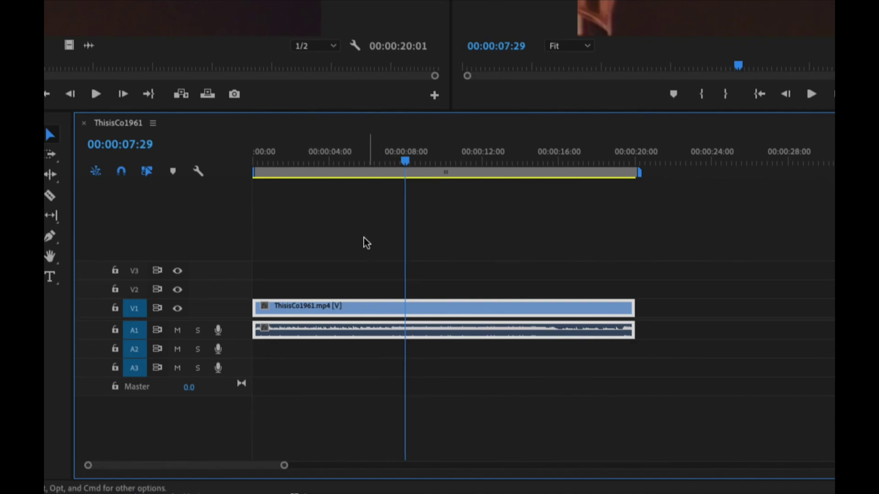
Try moving the linked clip so its start snaps to the playhead at 00:00:07:29, and return it to the sequence start
left_click_drag(322, 310, 464, 311)
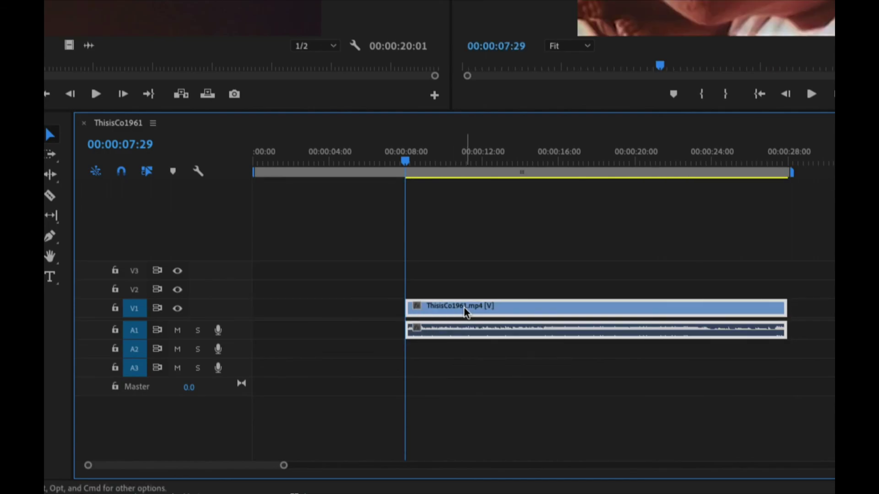
left_click_drag(528, 314, 391, 314)
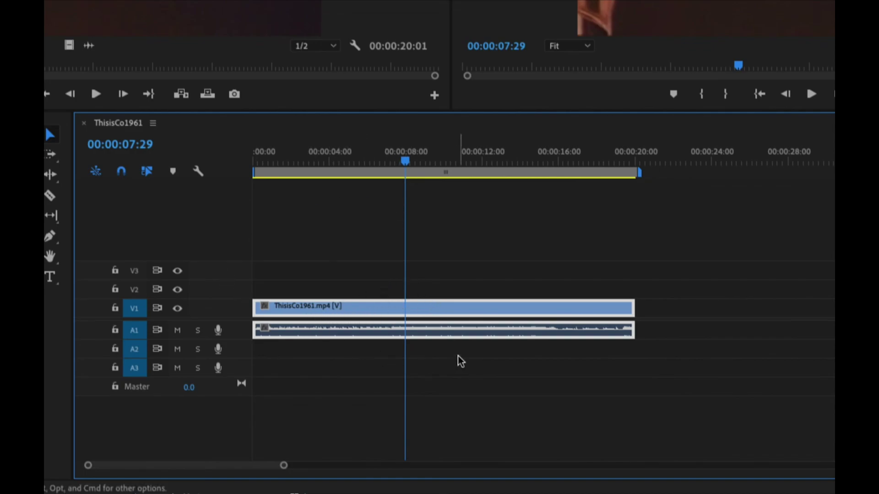
Toggle the V1 track output off and back on, and mute audio track A1
left_click(177, 308)
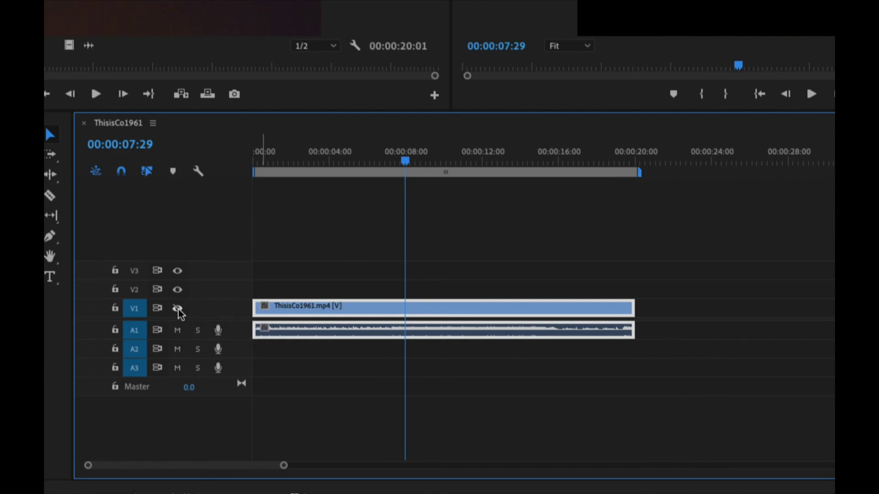
left_click(177, 308)
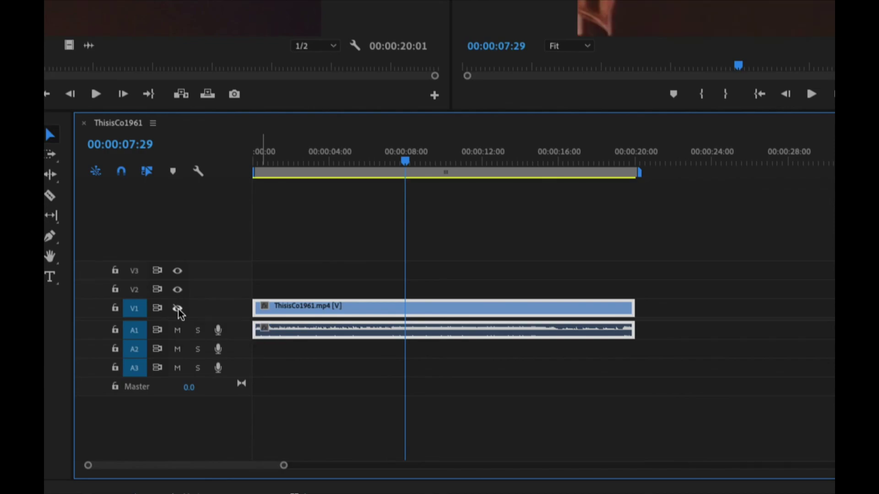
left_click(178, 309)
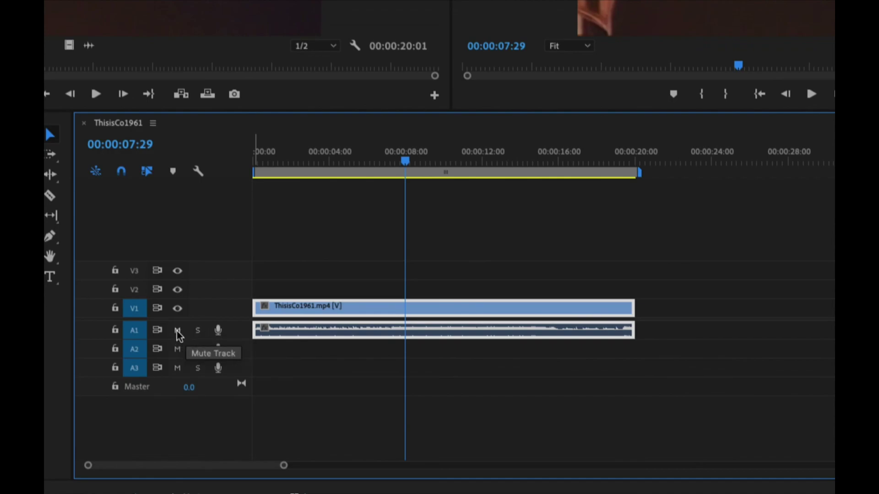
left_click(178, 331)
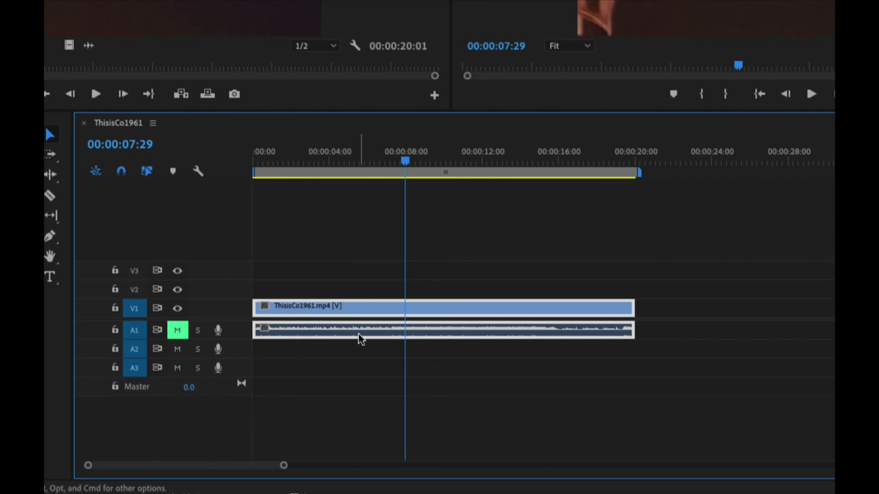
mouse_move(364, 334)
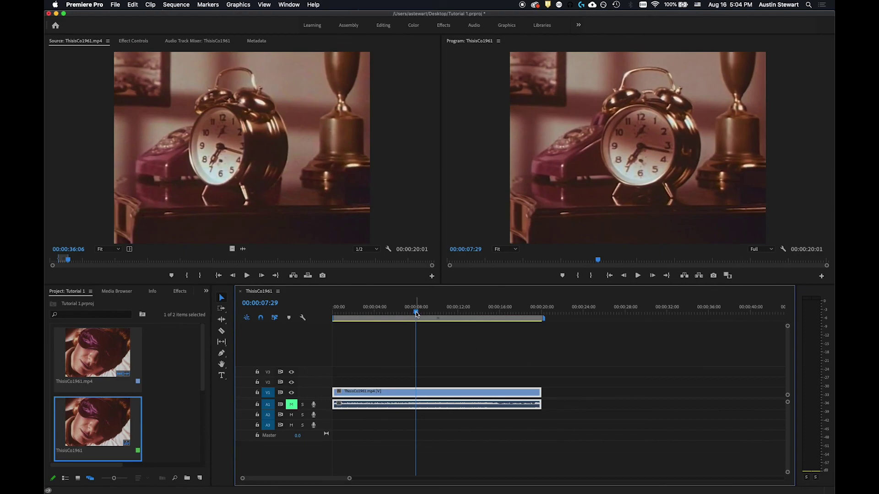
Scrub the Timeline playhead, and briefly play the sequence from 00:00:08:24 and again from 00:00:07:23
left_click_drag(415, 313, 398, 310)
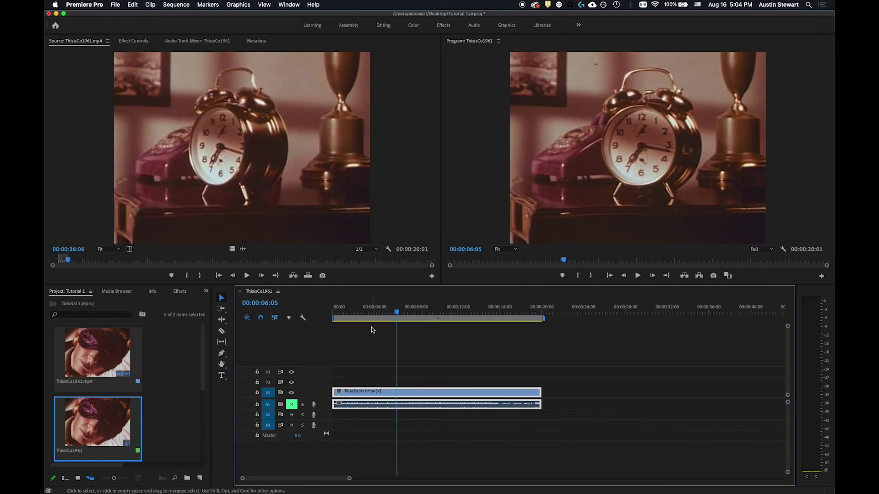
left_click_drag(397, 314, 431, 314)
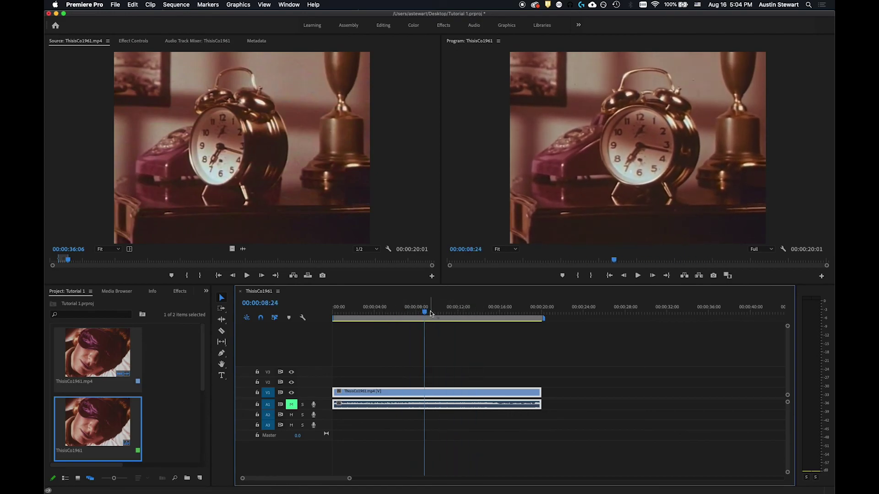
key("space")
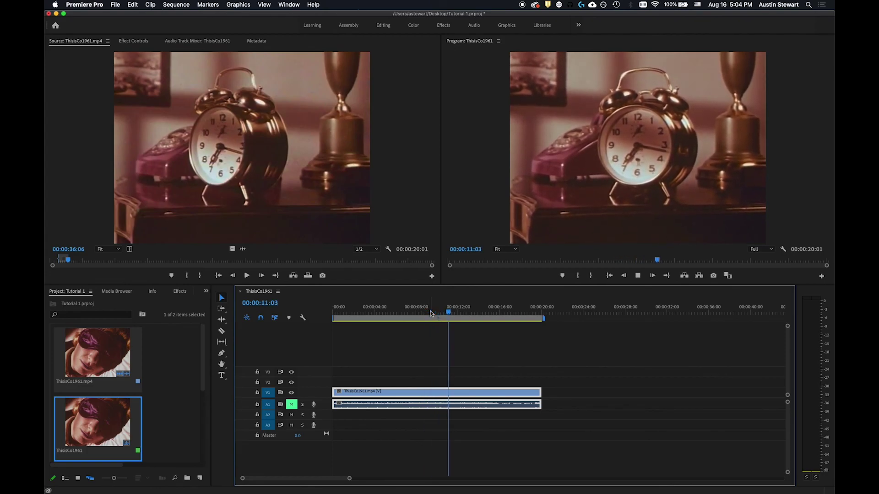
key("space")
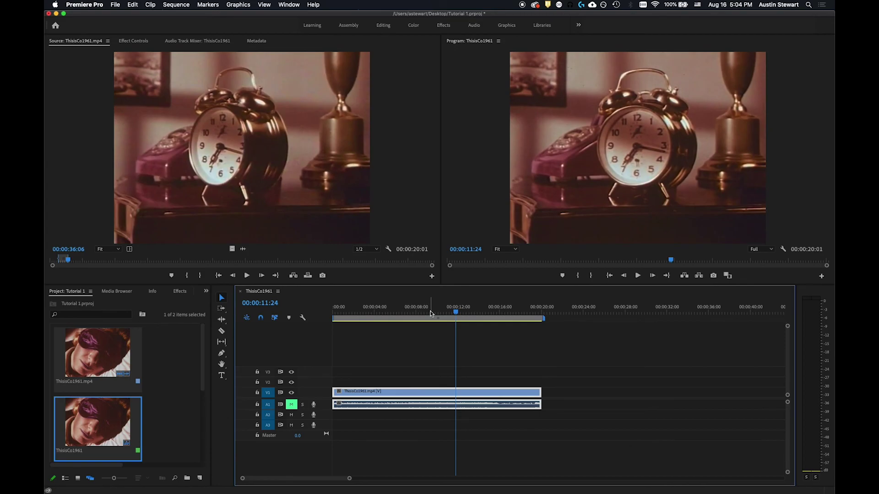
left_click_drag(456, 314, 413, 315)
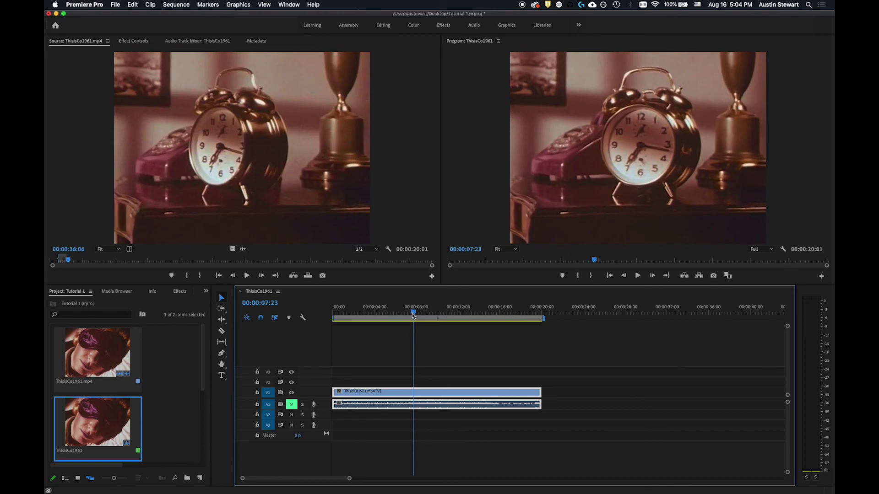
key("space")
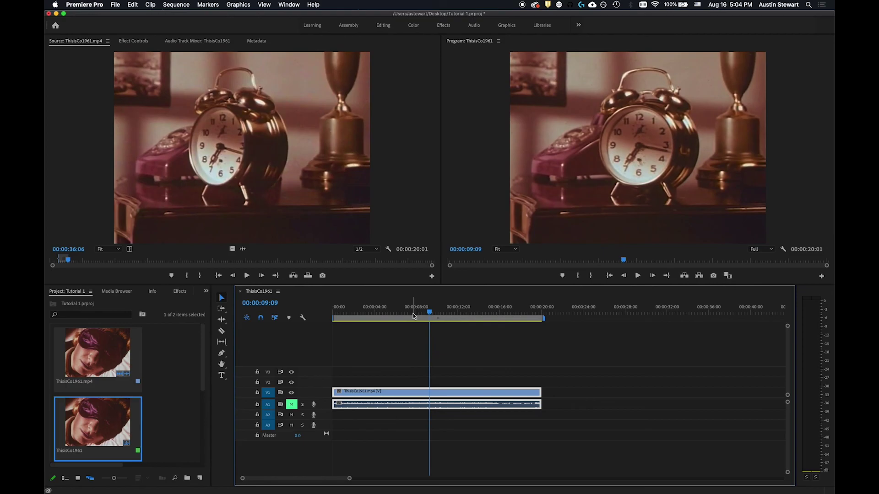
key("space")
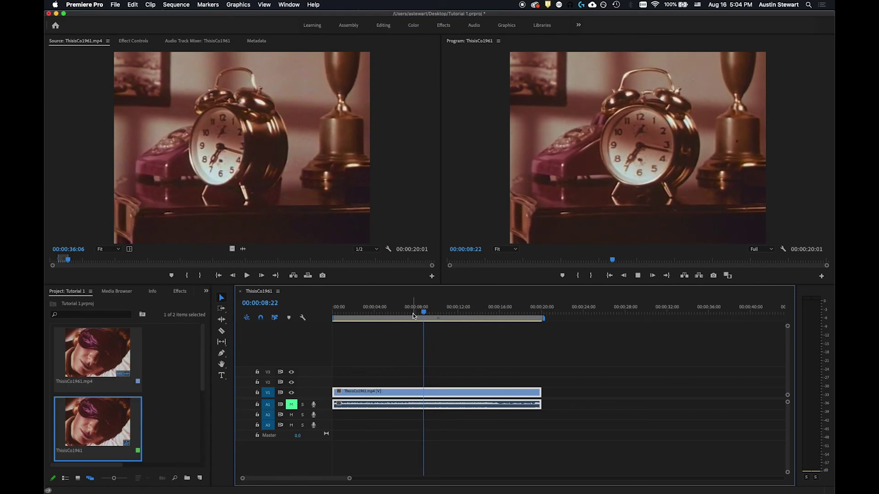
Shuttle the sequence backward and forward from the Timeline, pausing between directions, and stop playback
key("j")
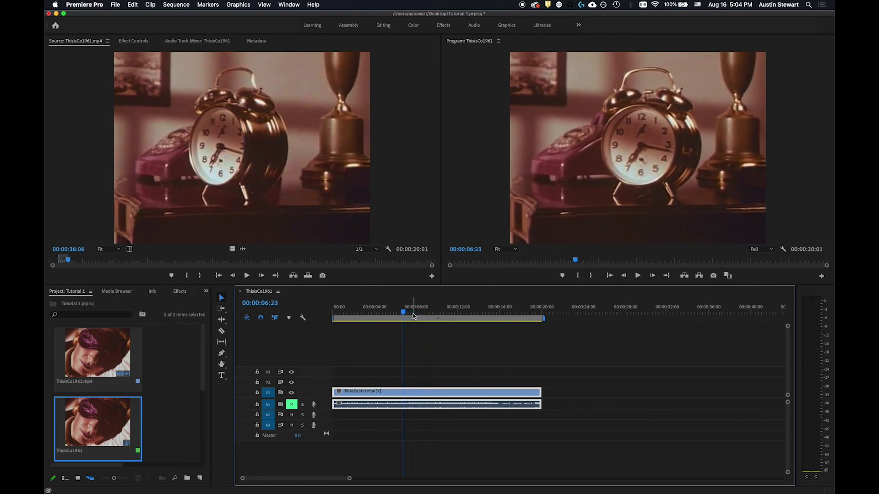
key("l")
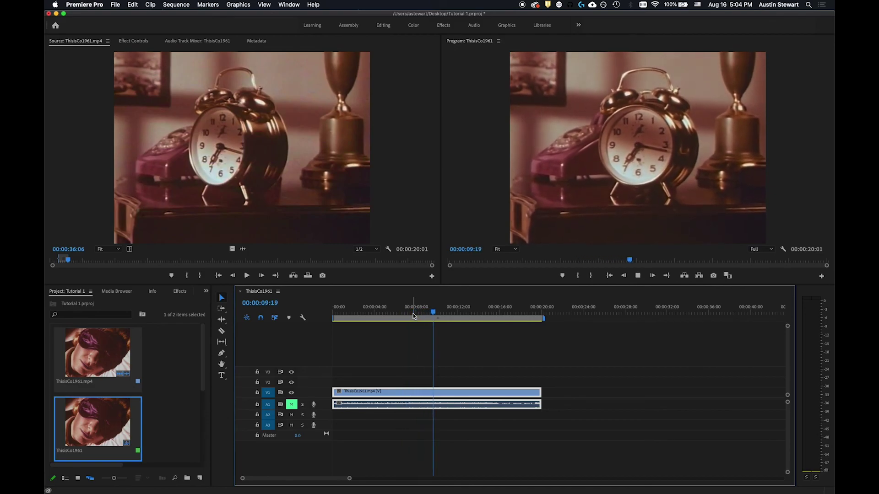
key("k")
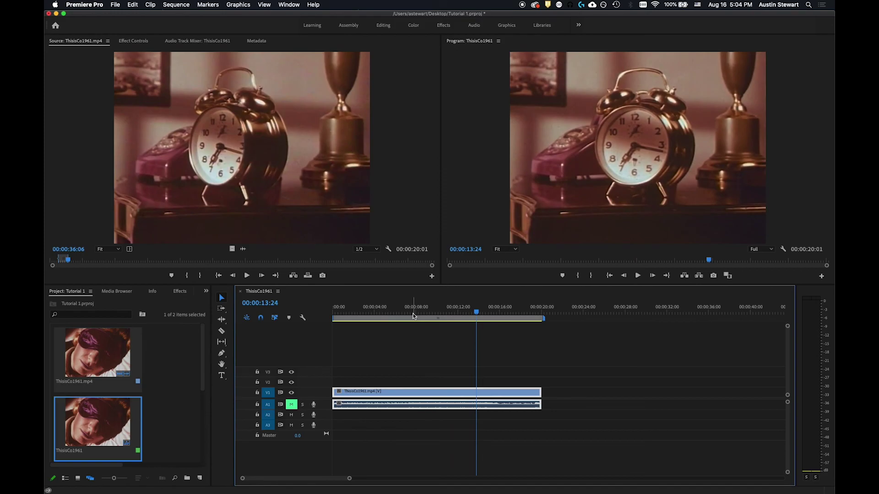
key("j")
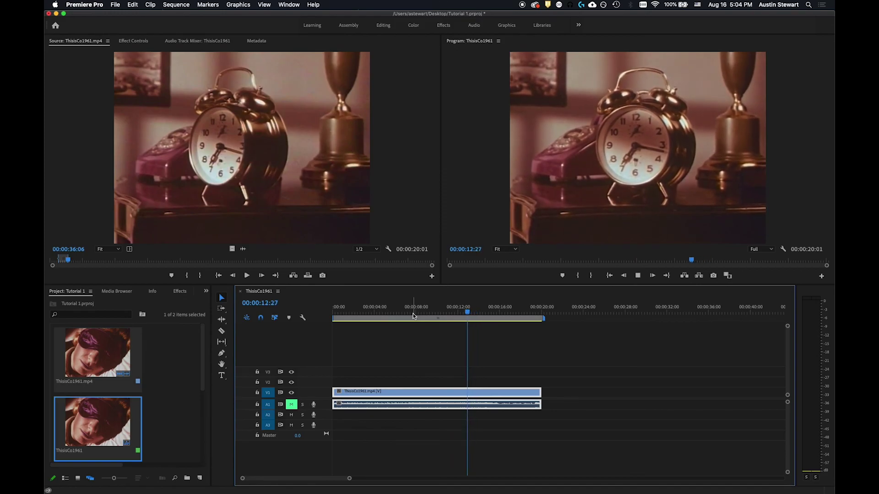
key("j")
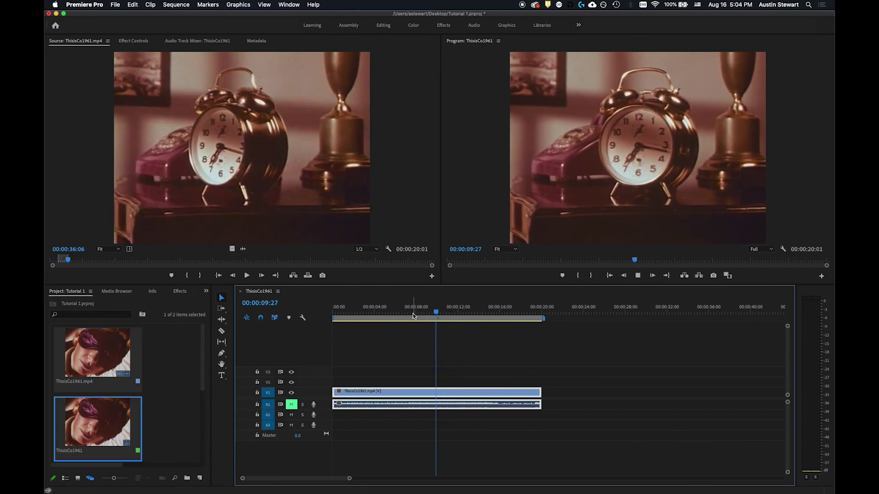
key("k")
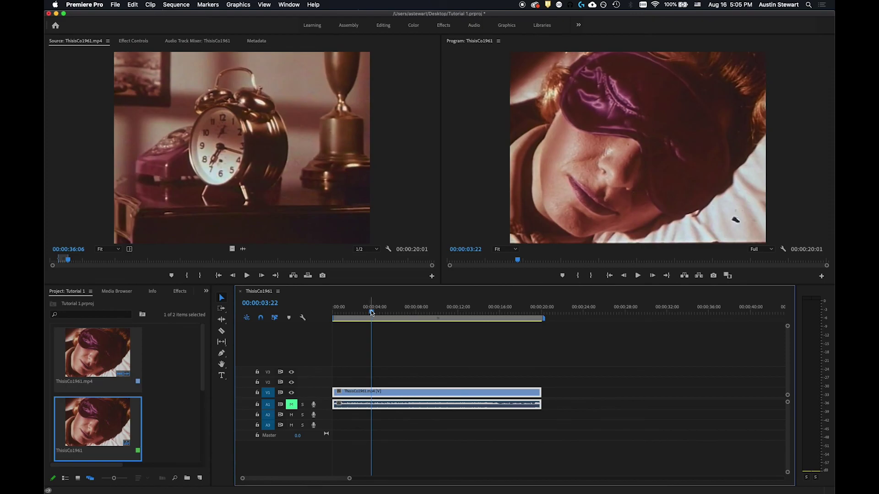
Set the playhead to 00:00:09:08 in the Timeline and 00:00:09:29 in the Program Monitor, and play to about 00:00:12:26
left_click_drag(372, 315, 428, 313)
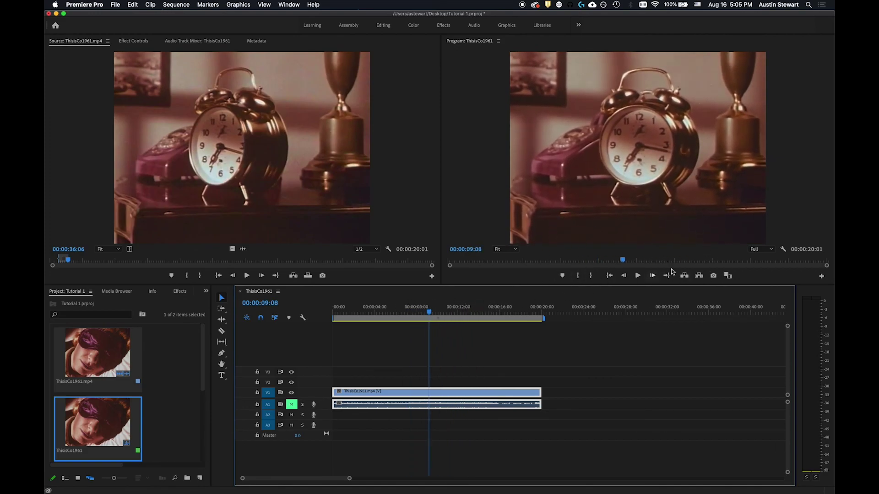
mouse_move(624, 260)
left_mouse_down()
mouse_move(696, 261)
mouse_move(585, 264)
mouse_move(636, 260)
left_mouse_up()
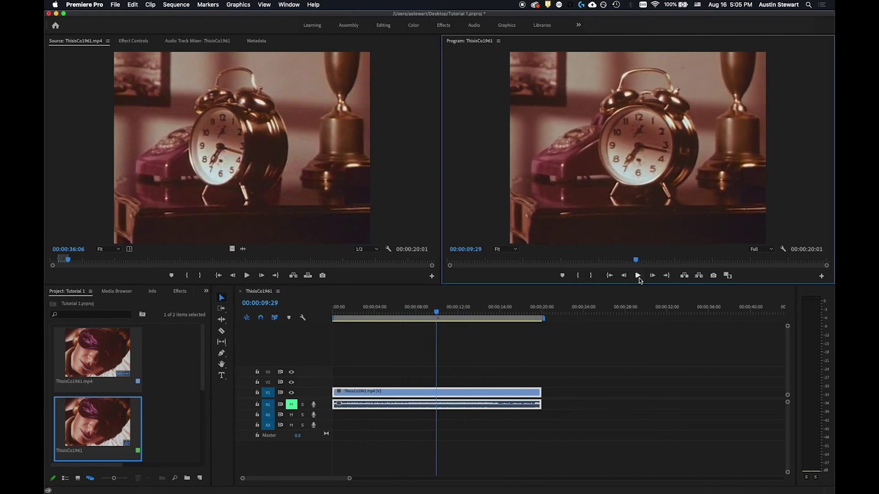
left_click(639, 279)
left_click(639, 278)
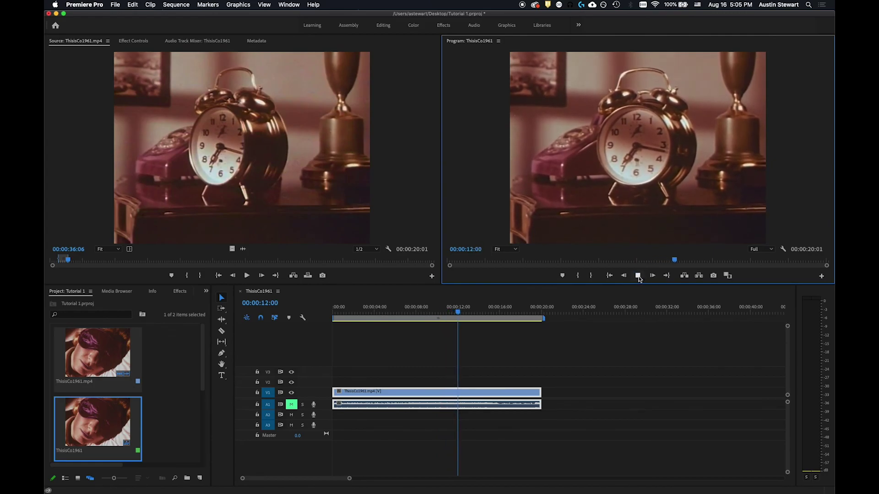
left_click(638, 277)
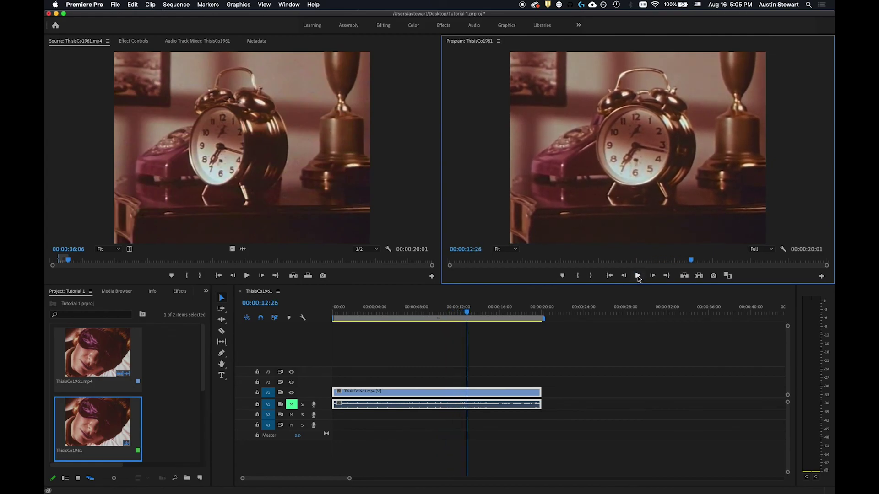
Shuttle the Program Monitor playback in reverse and forward, and scrub the Timeline playhead back to 00:00:03:24 and on to 00:00:13:16
key("j")
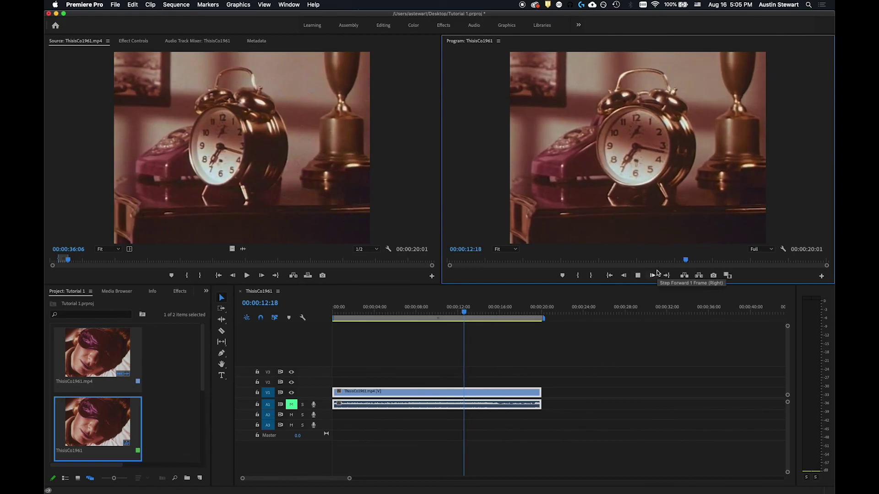
key("l")
key("k")
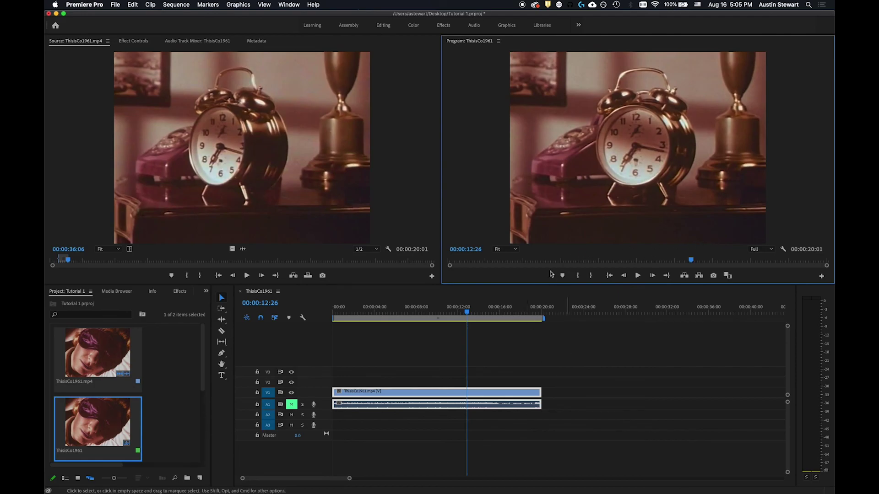
left_click_drag(456, 313, 373, 311)
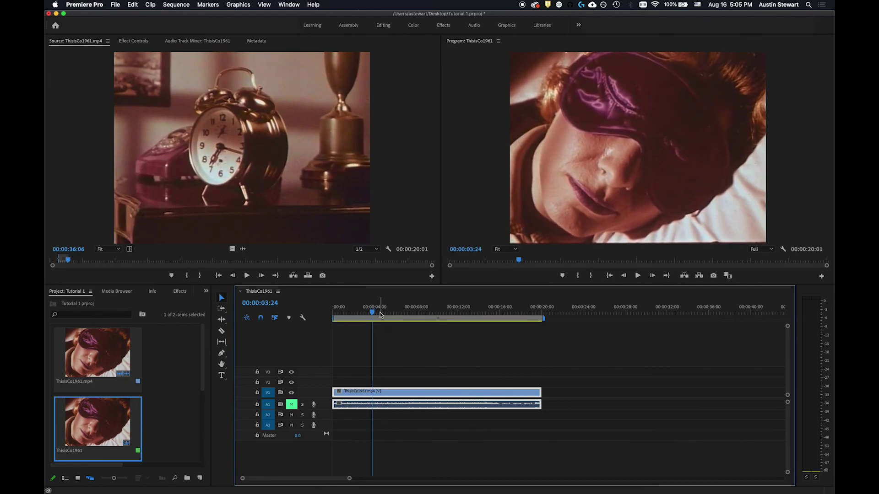
left_click_drag(371, 309, 474, 306)
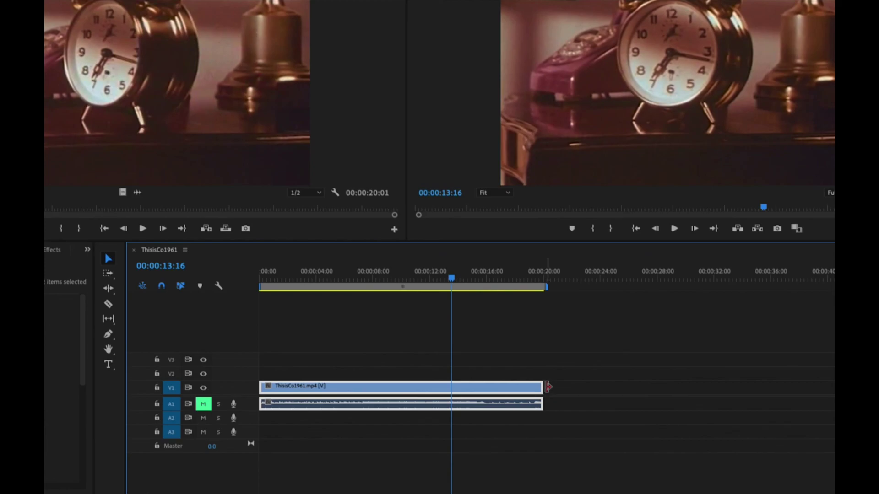
Select the trim point at the end of the linked ThisisCo1961.mp4 clip in the Timeline
left_click(547, 388)
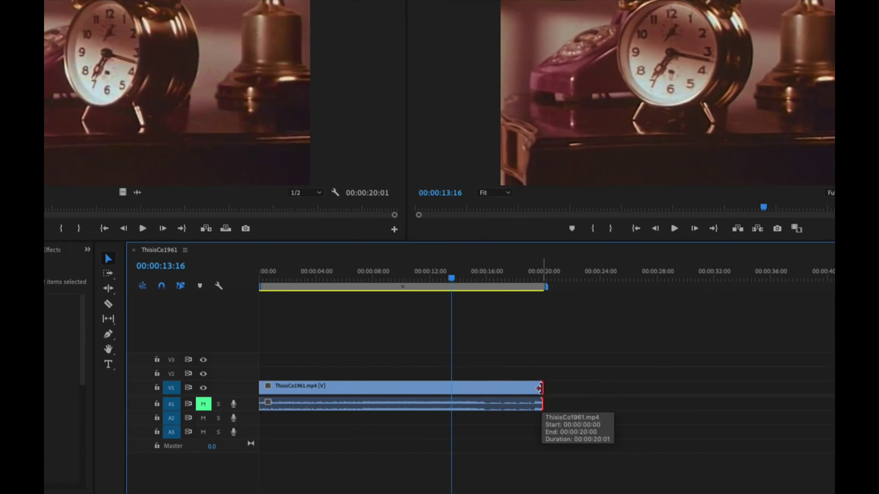
mouse_move(539, 388)
left_mouse_down()
mouse_move(477, 389)
mouse_move(627, 395)
mouse_move(542, 393)
left_mouse_up()
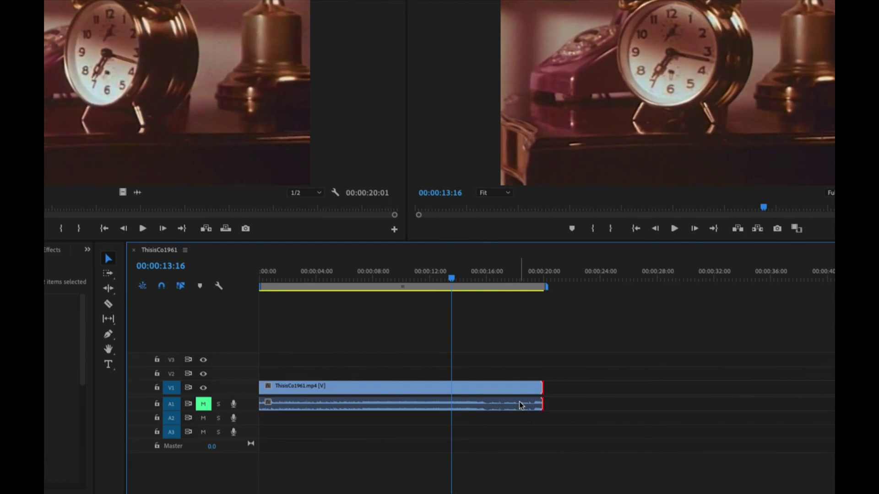
Save the project, and play the sequence from 00:00:13:16, stopping at 00:00:17:12
key("ctrl+s")
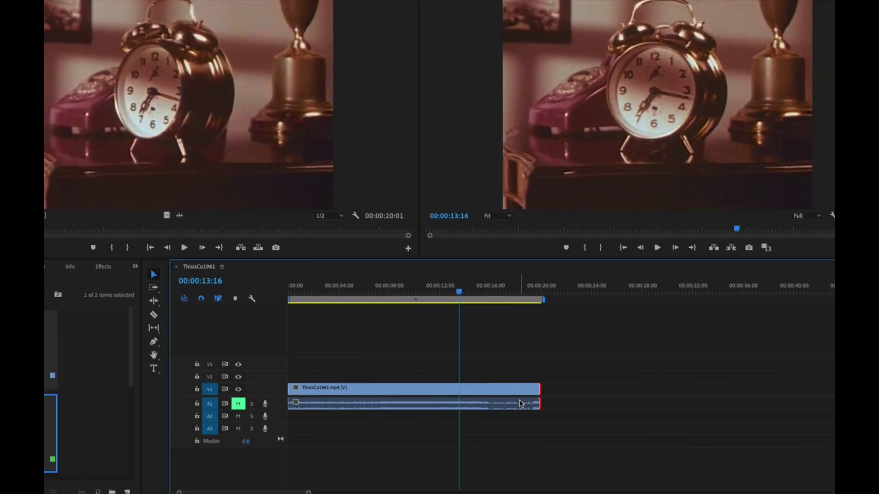
key("space")
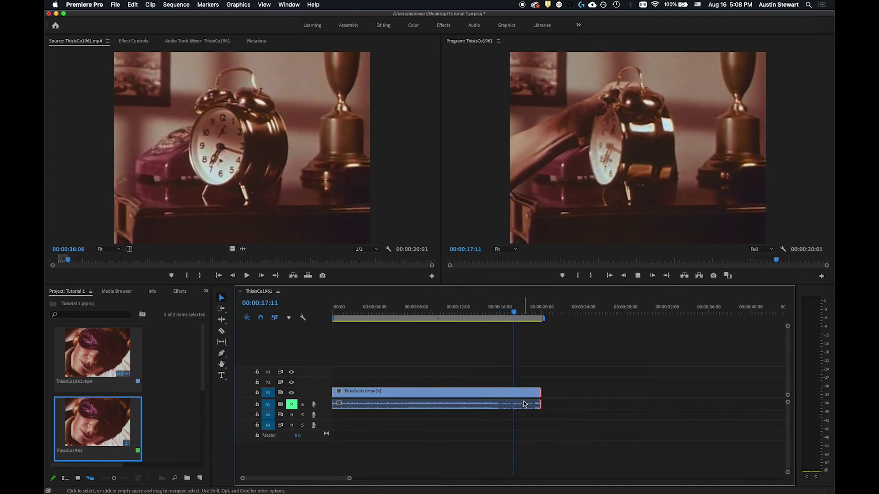
left_click(525, 404)
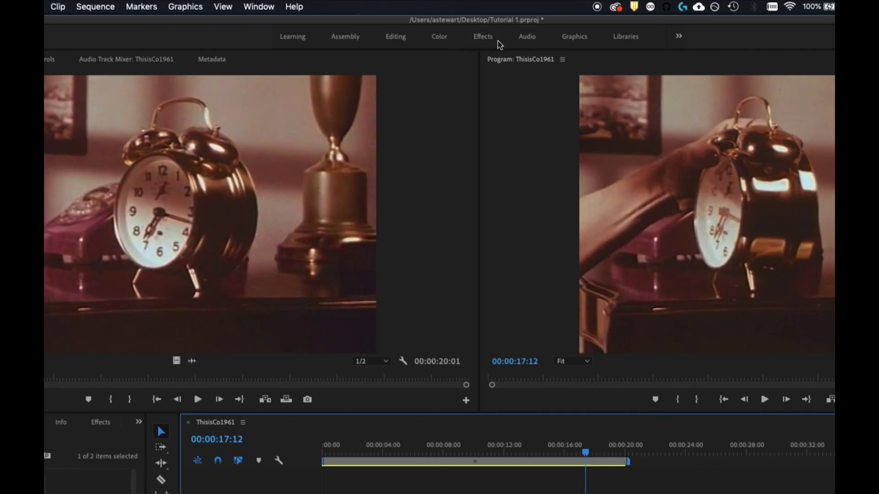
Review the available workspace layouts and close the lists without switching from Editing (CS5.5)
left_click(678, 36)
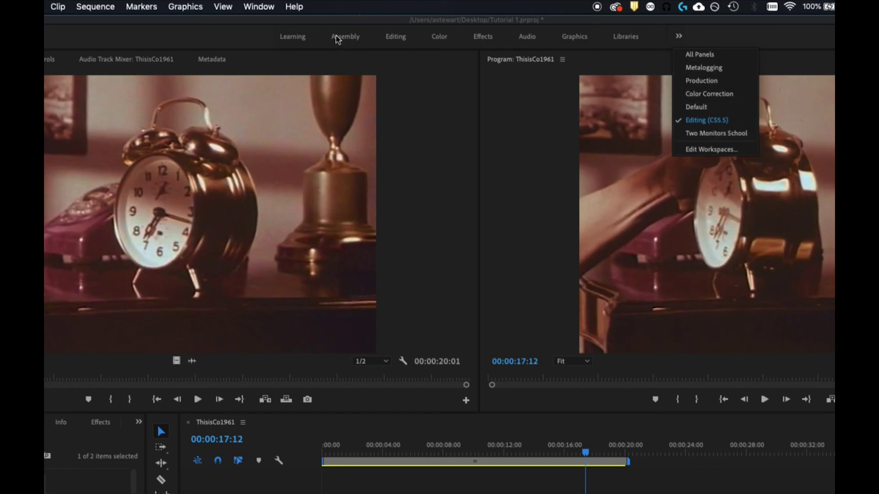
left_click(238, 32)
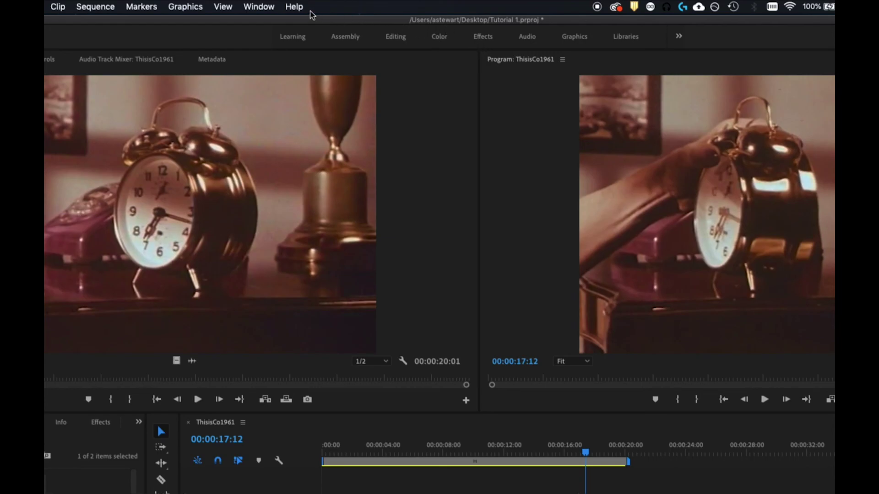
left_click(263, 8)
mouse_move(272, 22)
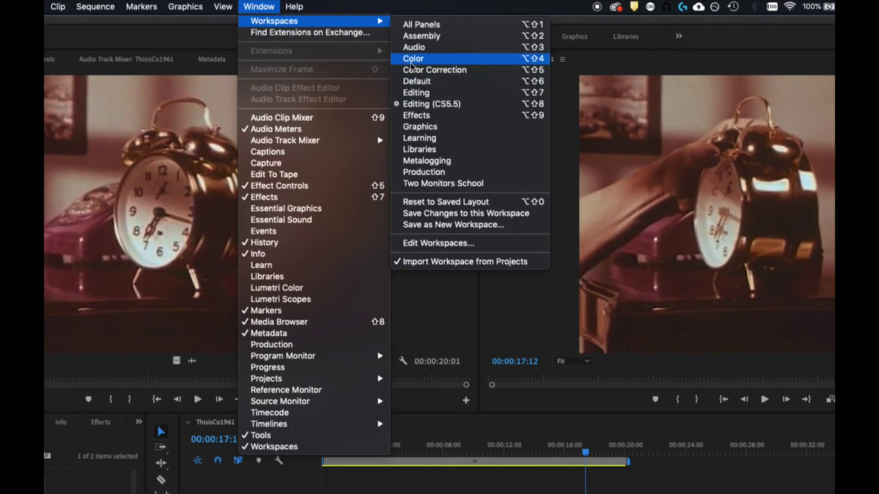
left_click(402, 59)
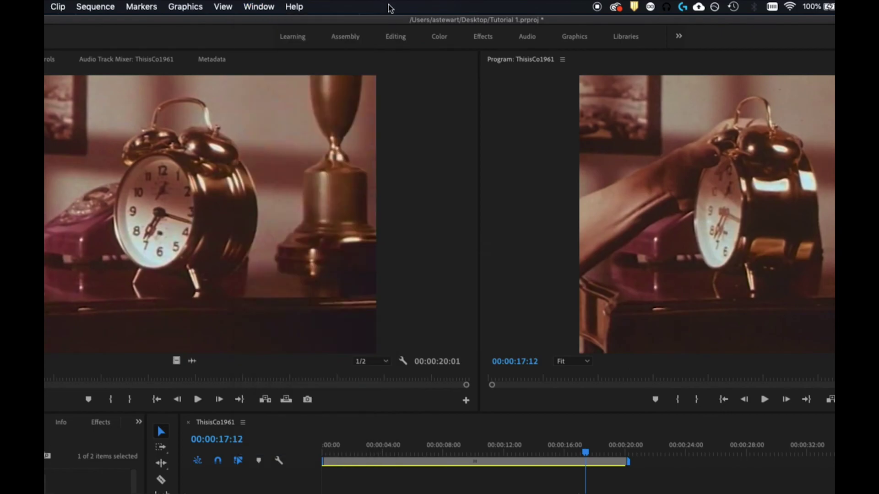